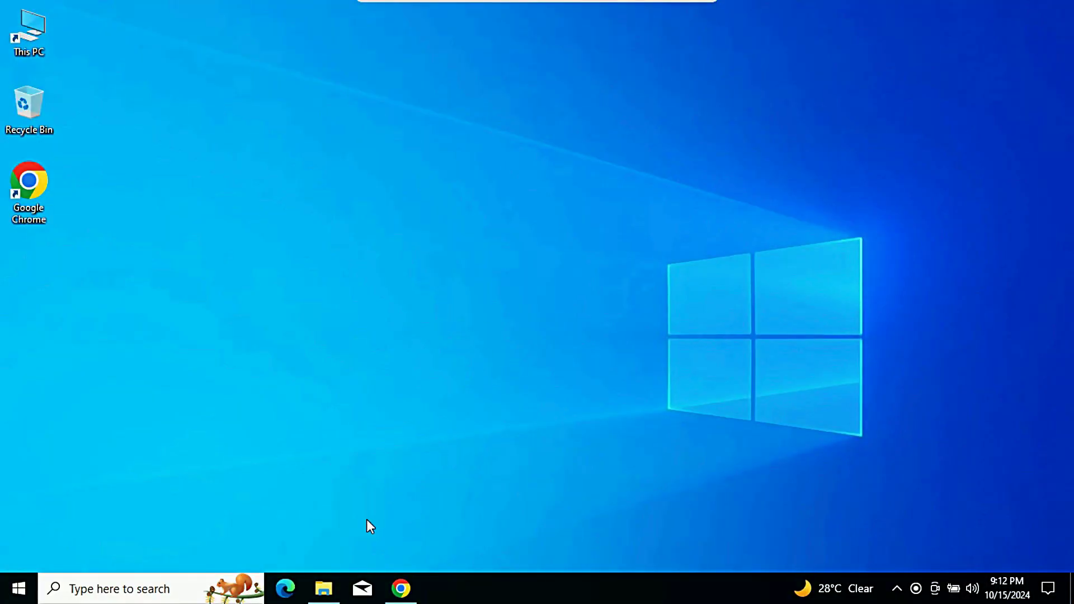
Open Downloads and select the Win11_24H2_English_x64 disc image and the 7z2408-x64 installer.
left_click(324, 588)
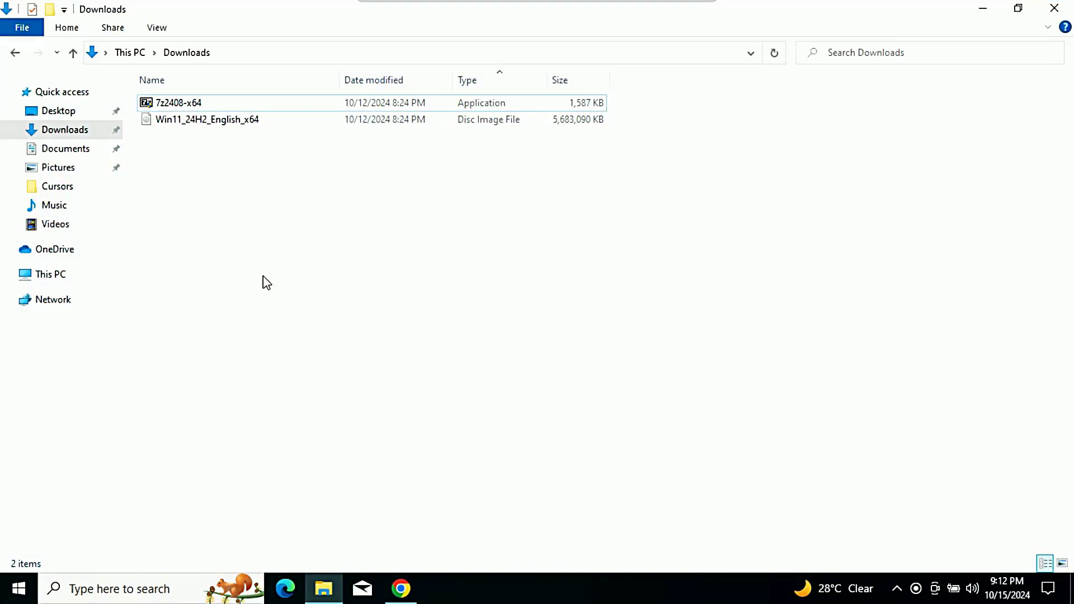
left_click(240, 122)
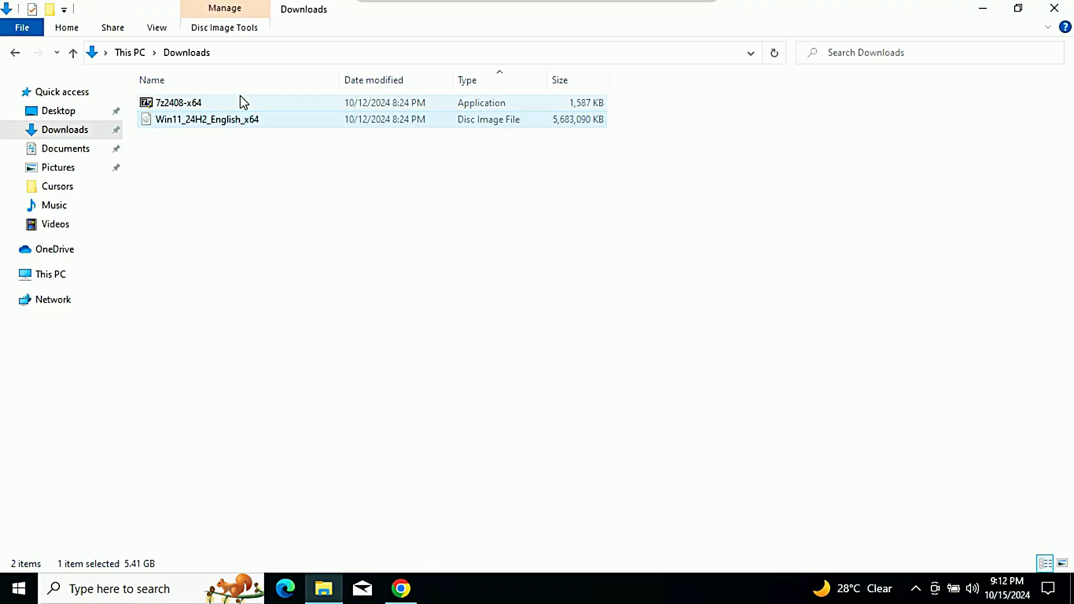
left_click(241, 100)
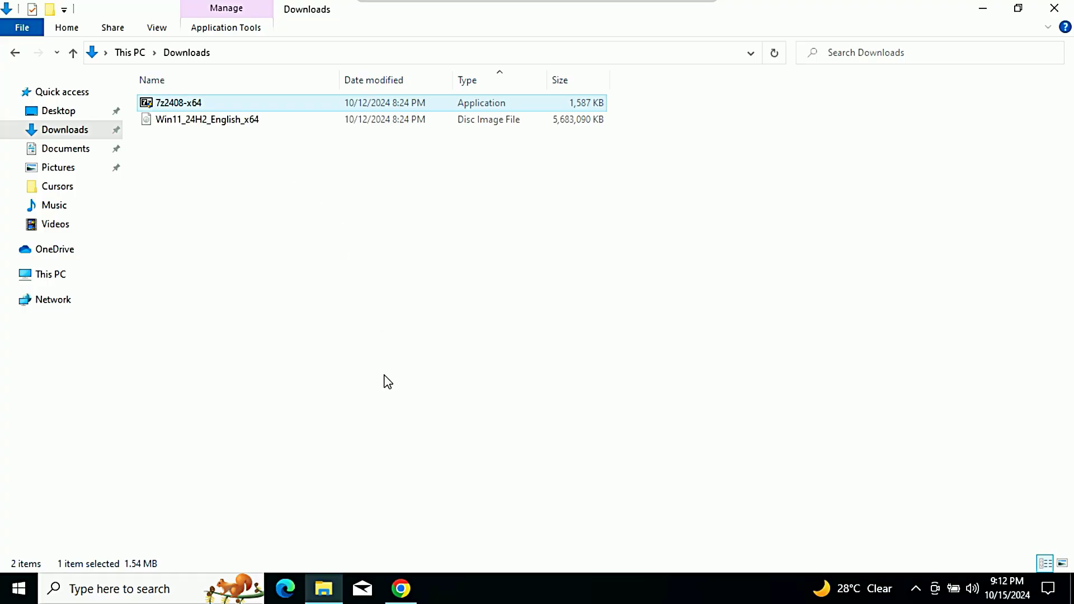
Open Microsoft's Download Windows 11 page in Chrome and scroll to the x64 disc image section.
left_click(411, 590)
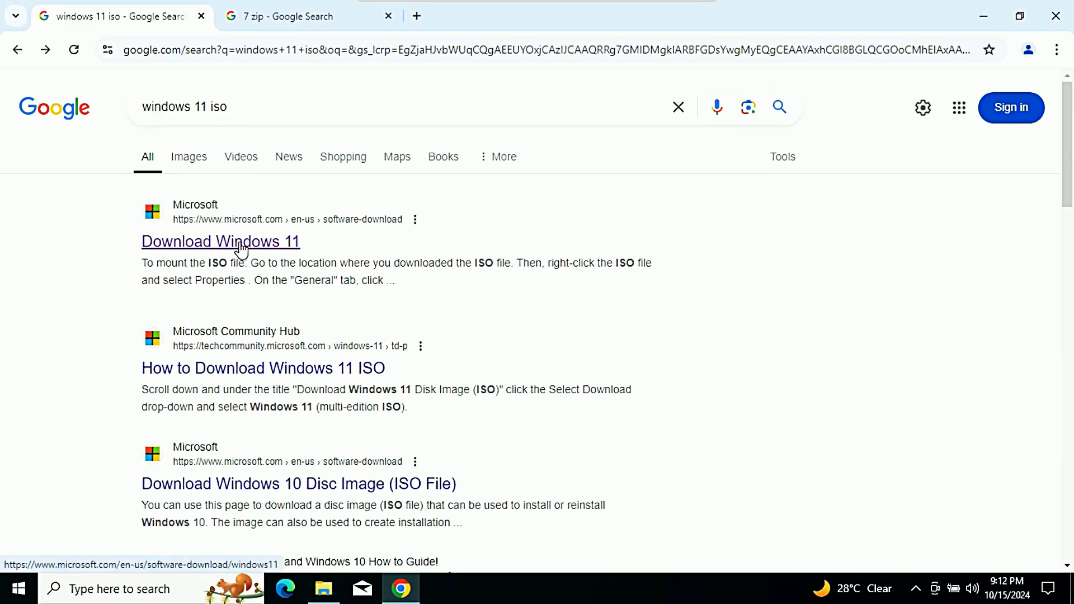
left_click(242, 242)
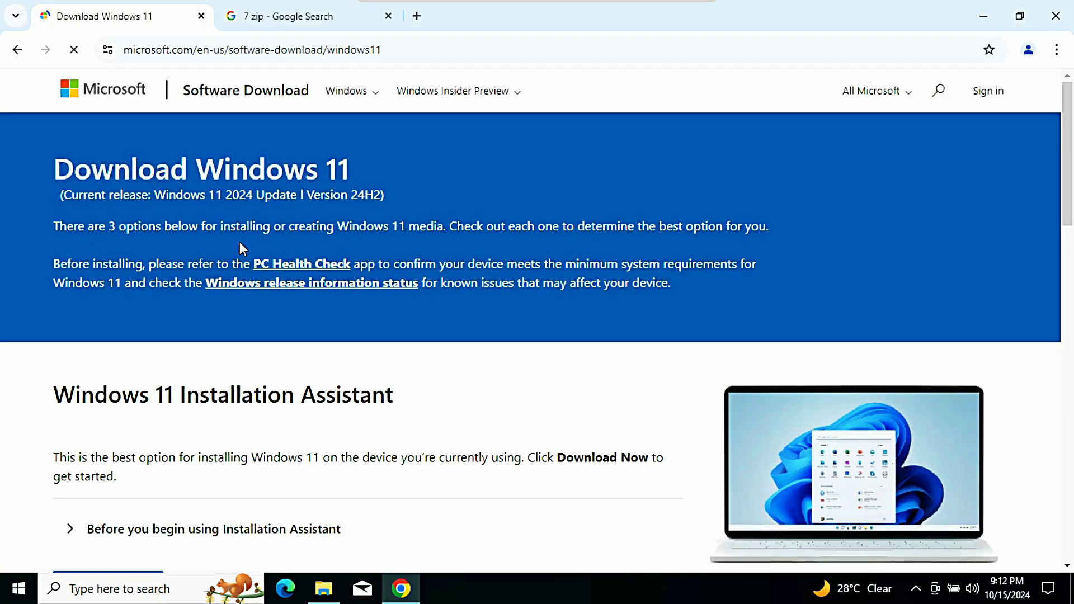
scroll(242, 249, "down", 1)
scroll(242, 249, "down", 10)
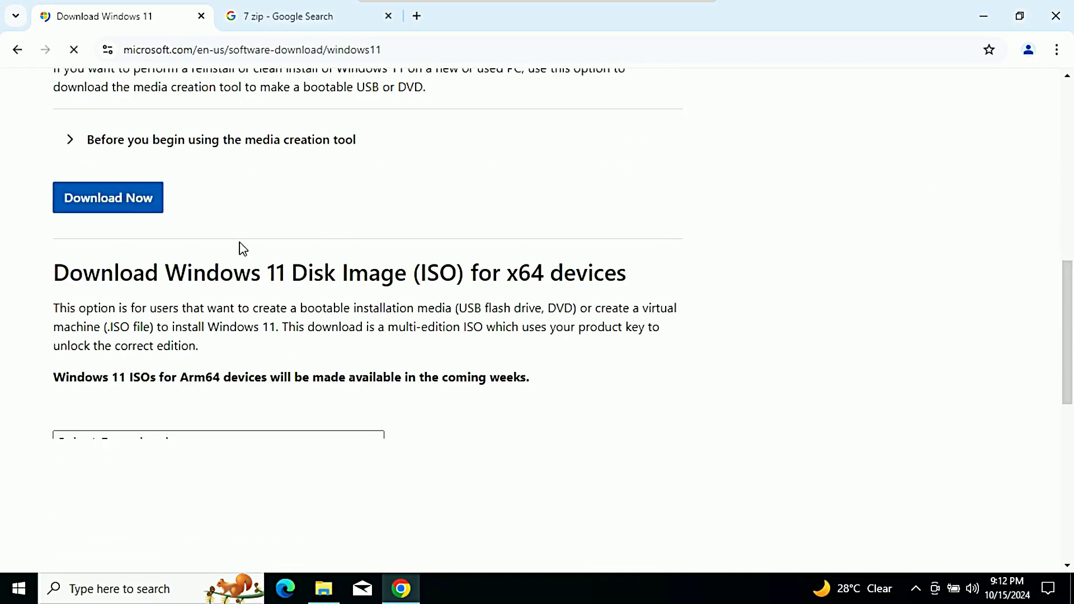
left_click_drag(61, 283, 569, 270)
scroll(523, 282, "down", 3)
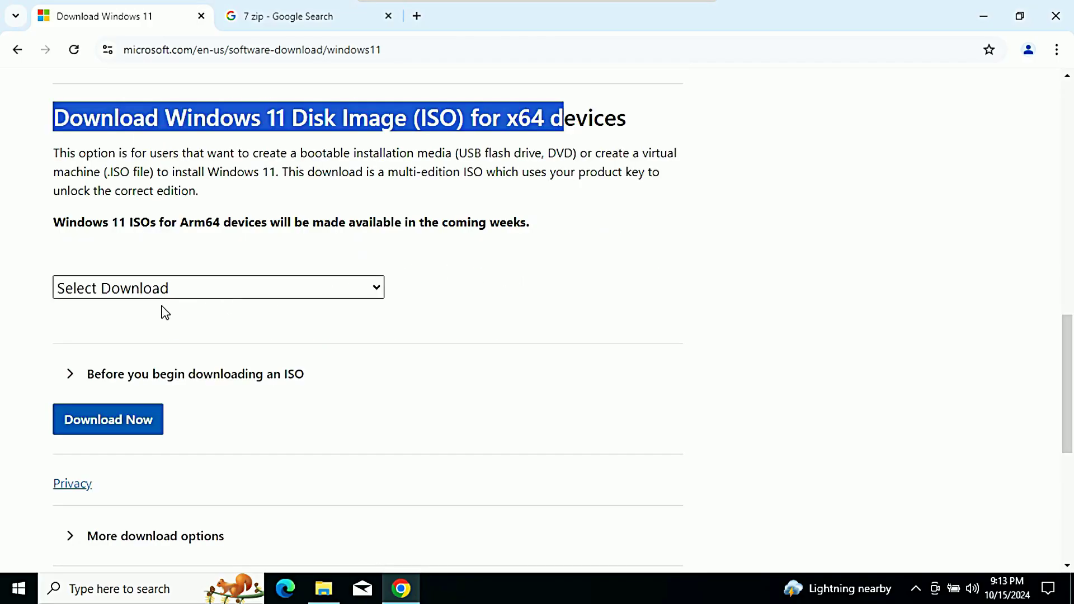
Select Windows 11 (multi-edition ISO for x64 devices) and submit it with Download Now.
left_click(148, 293)
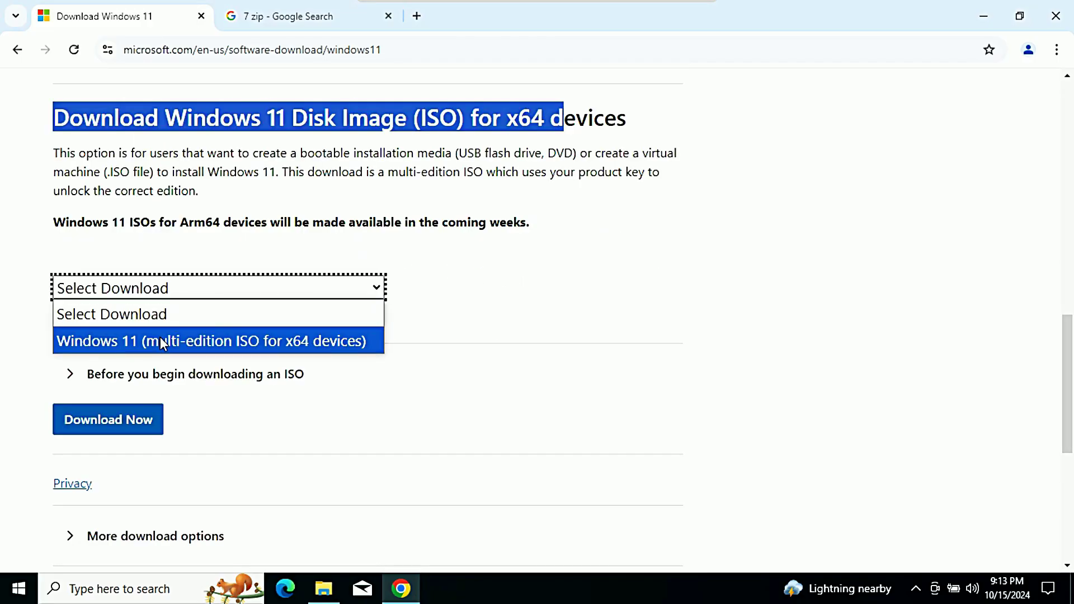
left_click(160, 341)
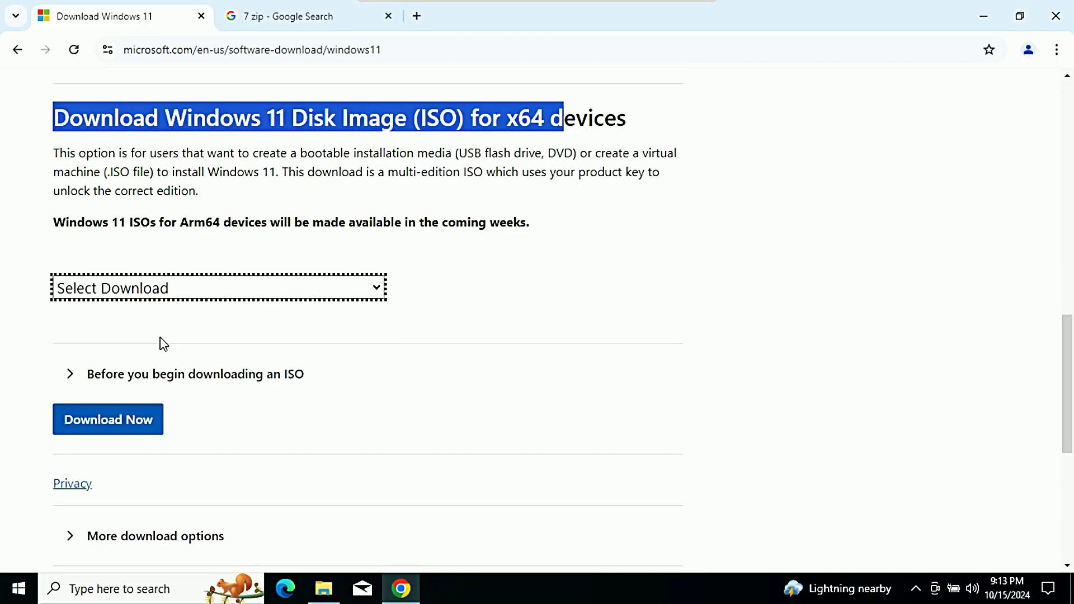
left_click(122, 422)
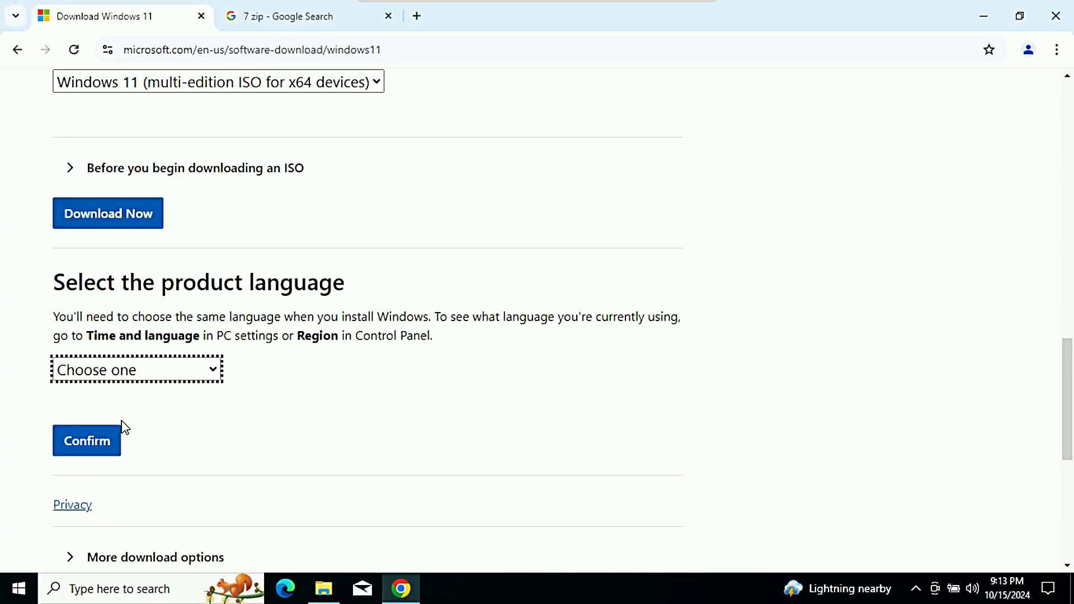
Choose English (United States) as the product language and confirm it.
left_click(154, 367)
scroll(148, 313, "down", 1)
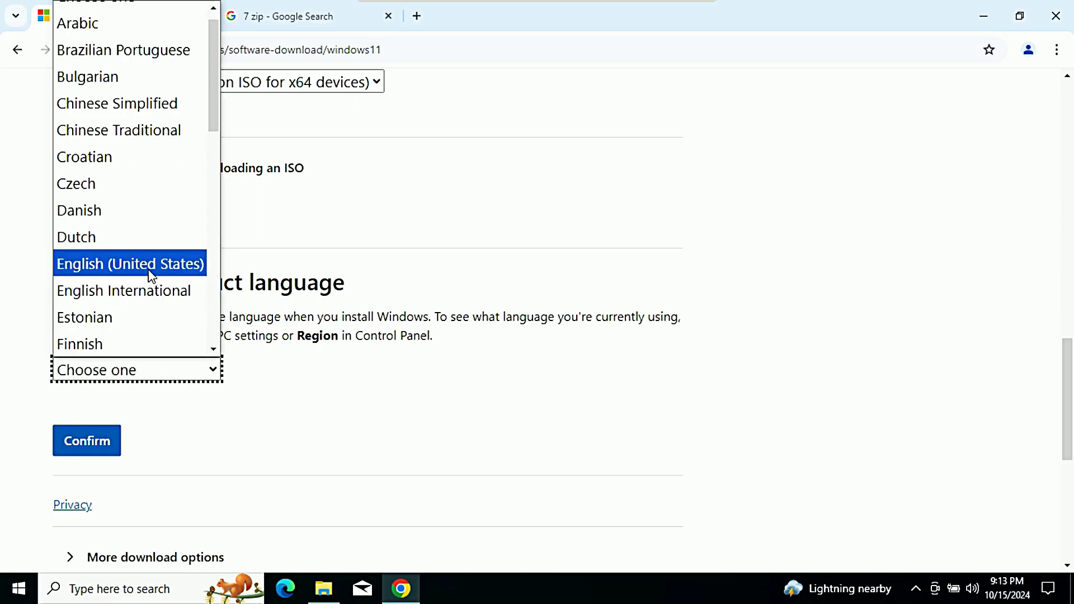
left_click(149, 268)
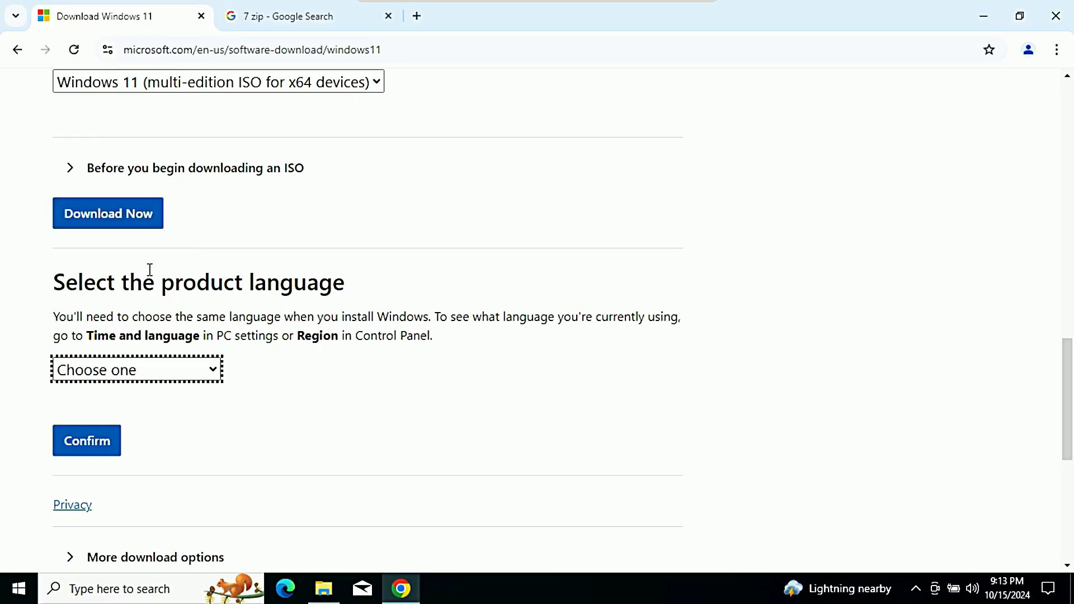
left_click(106, 441)
Start the 64-bit Windows 11 ISO download, then pause and cancel it in the downloads panel.
scroll(105, 444, "down", 3)
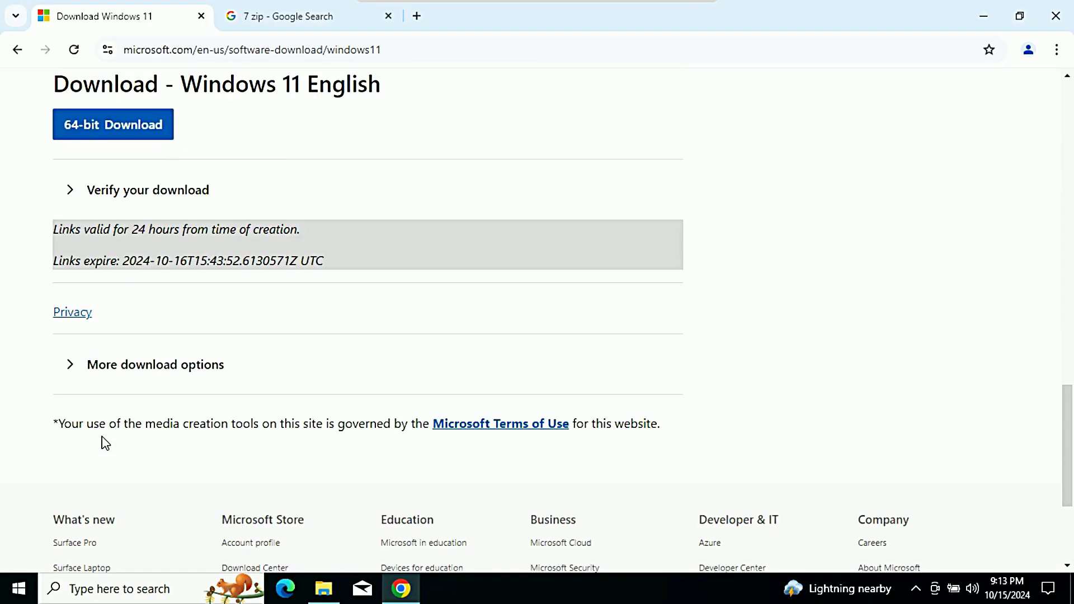
left_click(132, 125)
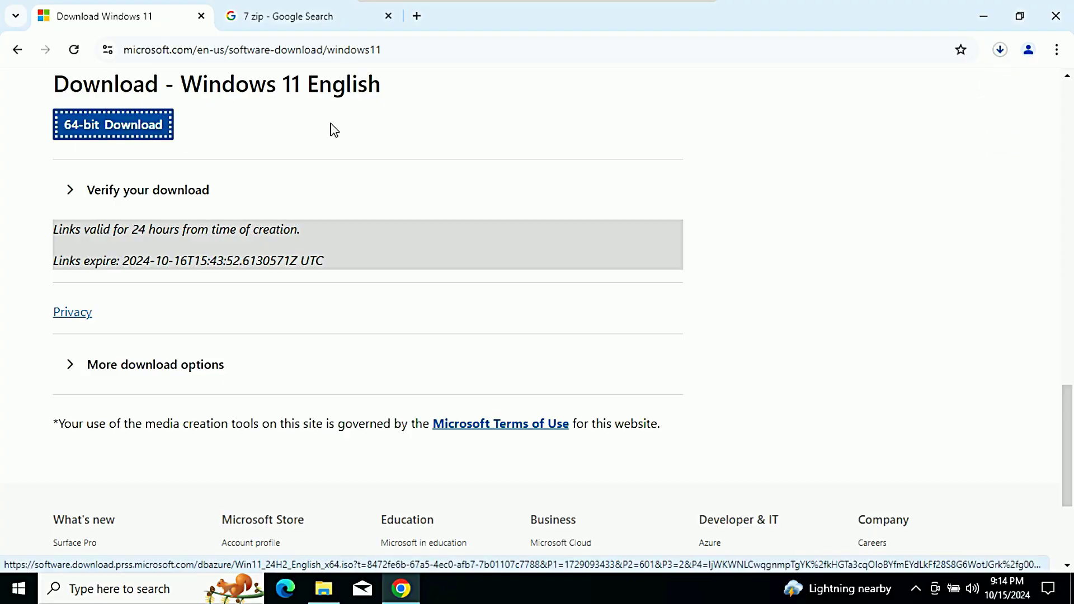
left_click(1000, 50)
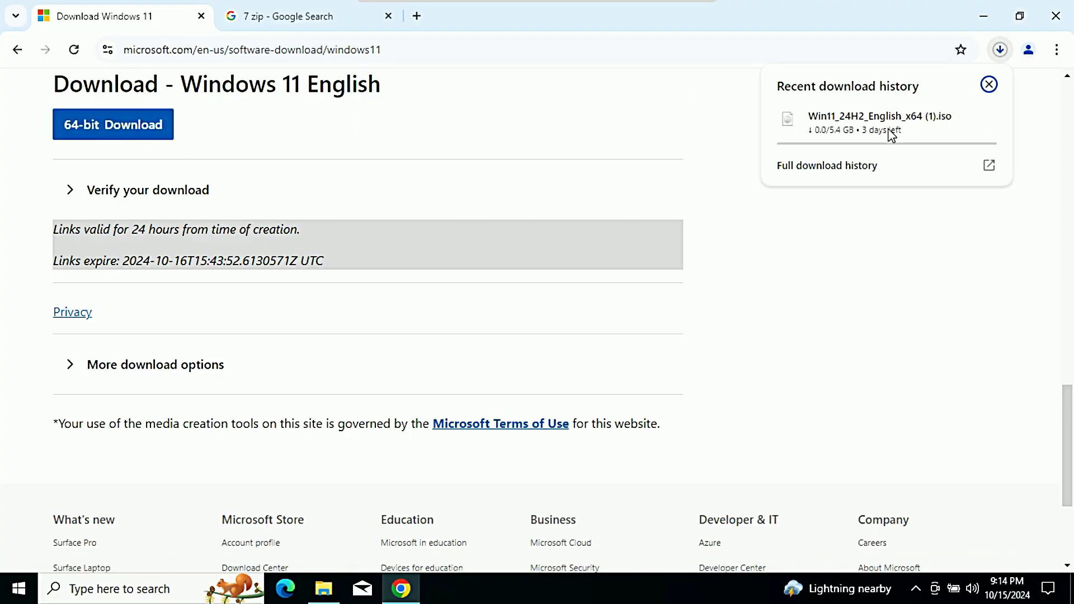
mouse_move(868, 144)
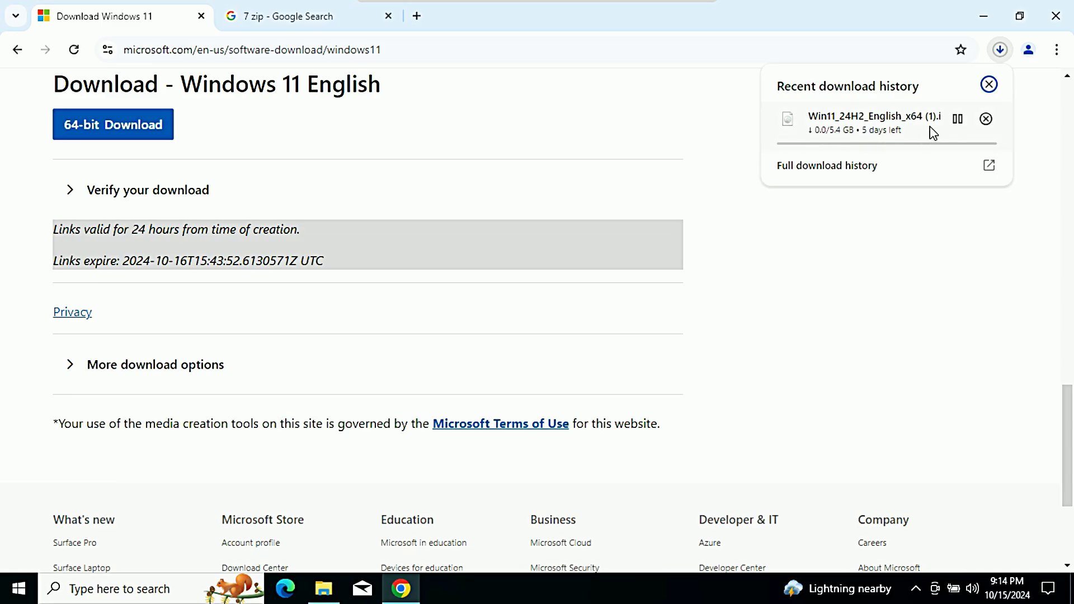
left_click(957, 119)
left_click(986, 119)
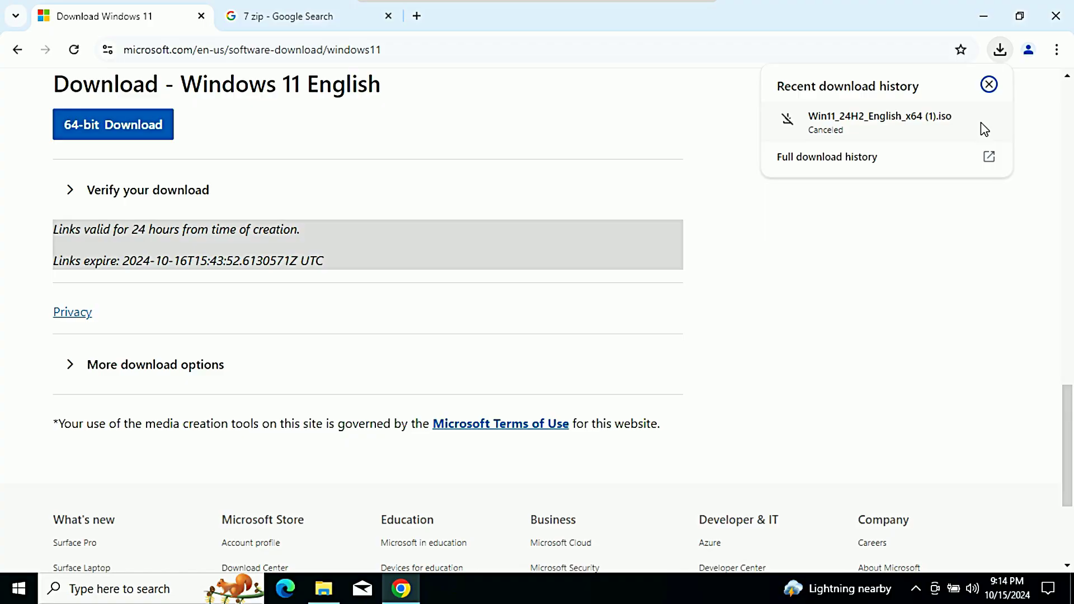
Start the 7-Zip x64 installer download from 7-zip.org, cancel it, and close Chrome.
left_click(301, 22)
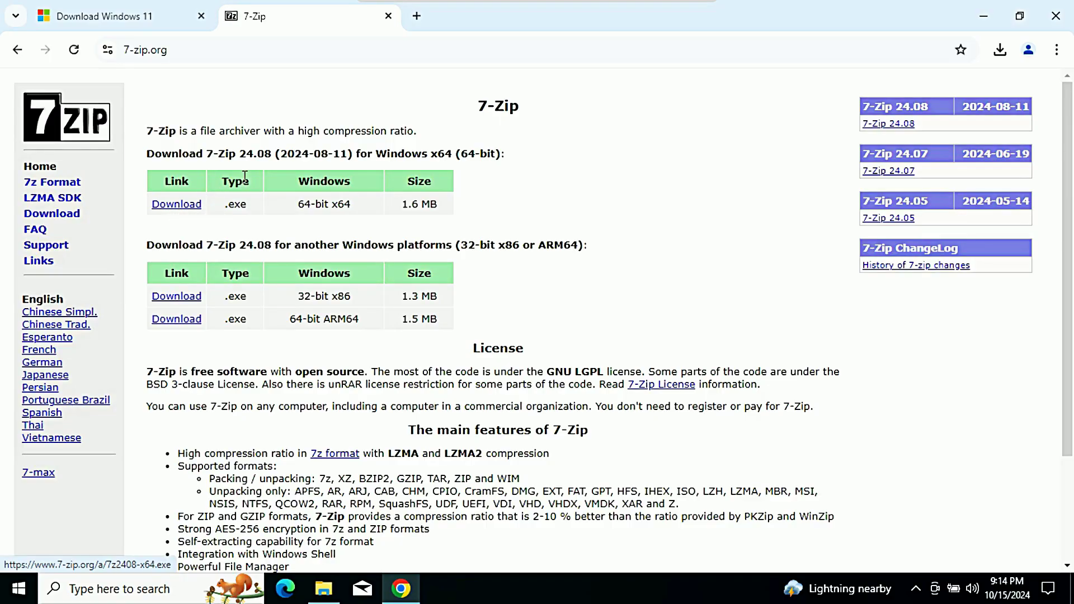
left_click(173, 209)
left_click(997, 52)
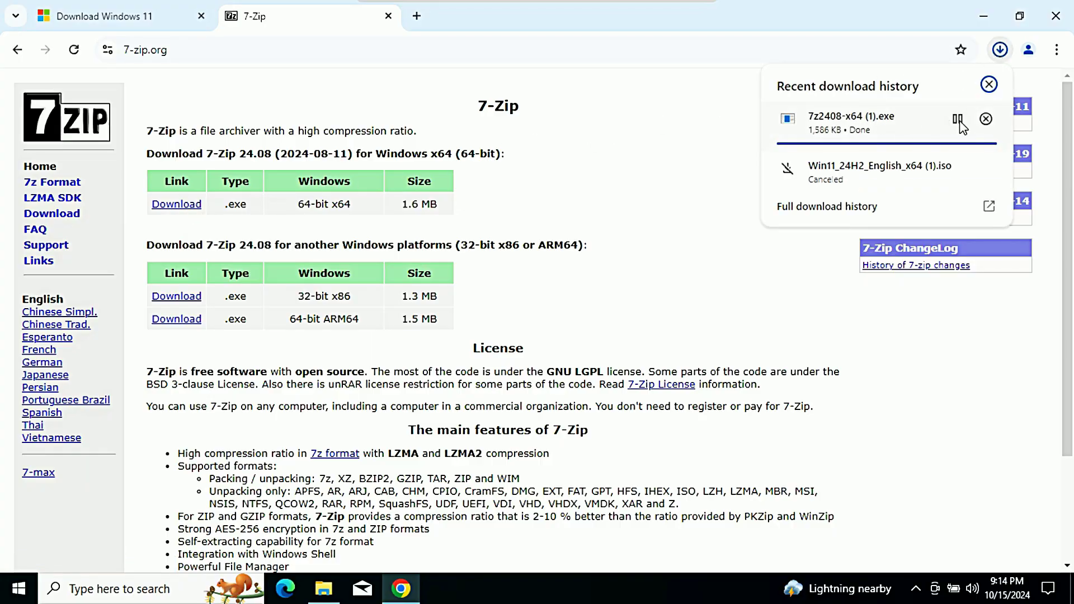
left_click(986, 118)
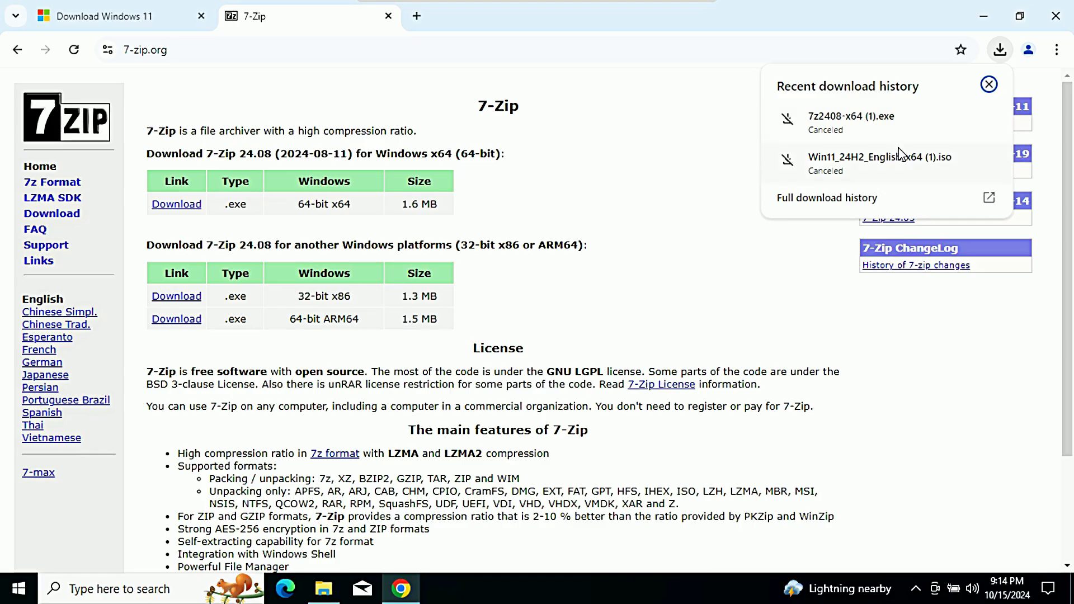
left_click(1056, 17)
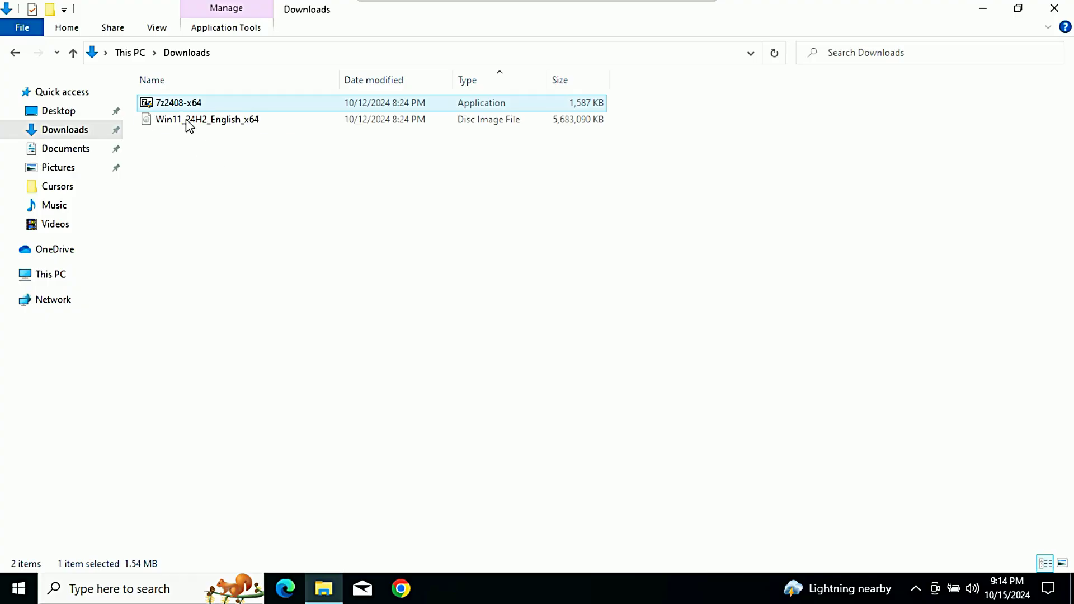
Install 7-Zip 24.08 (x64) by running 7z2408-x64 as administrator.
right_click(178, 106)
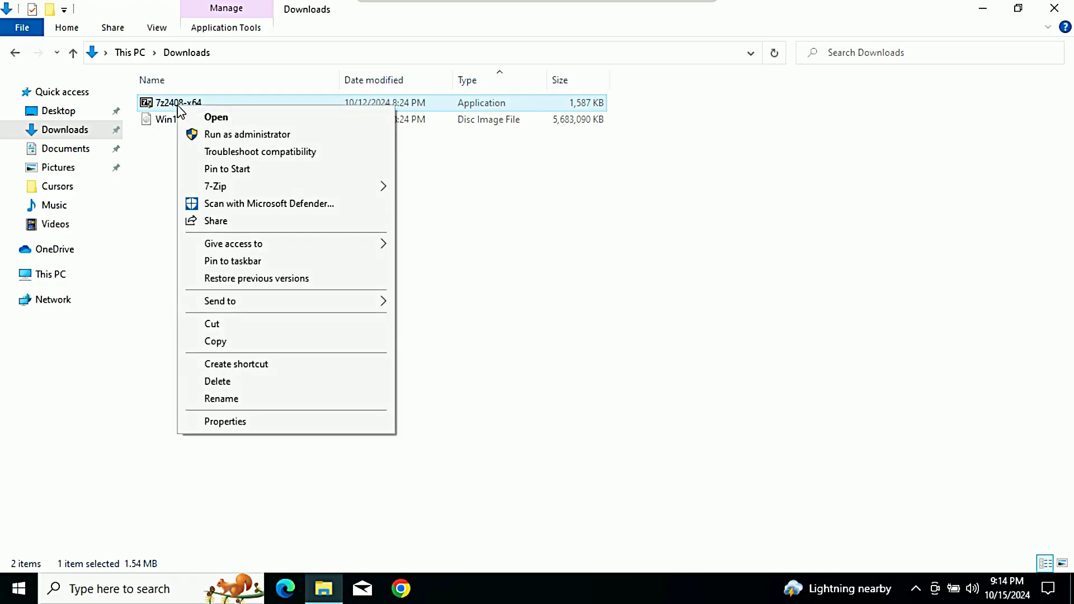
left_click(209, 138)
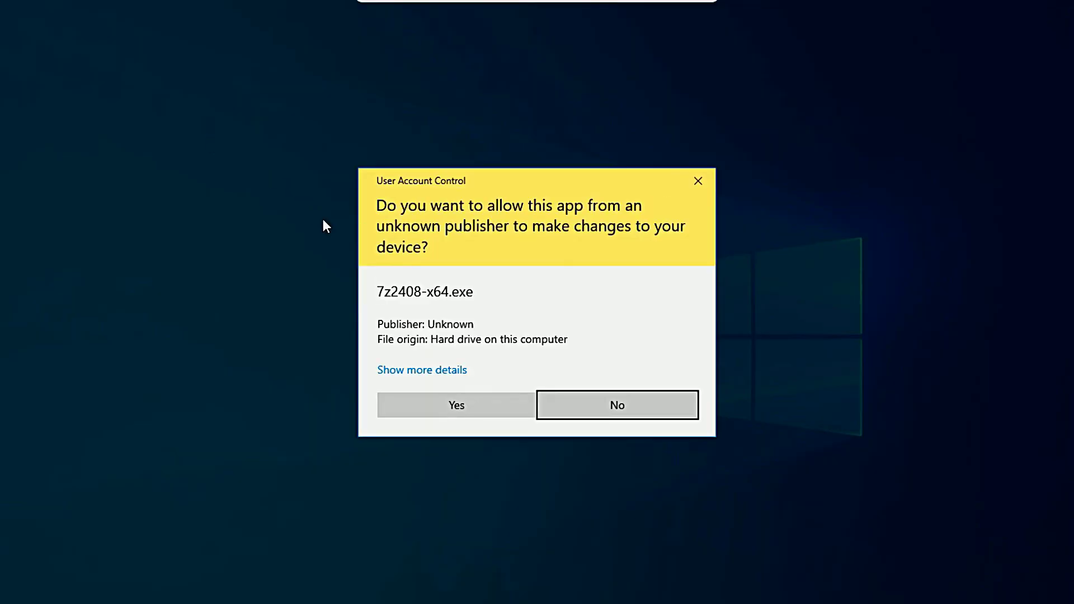
left_click(417, 403)
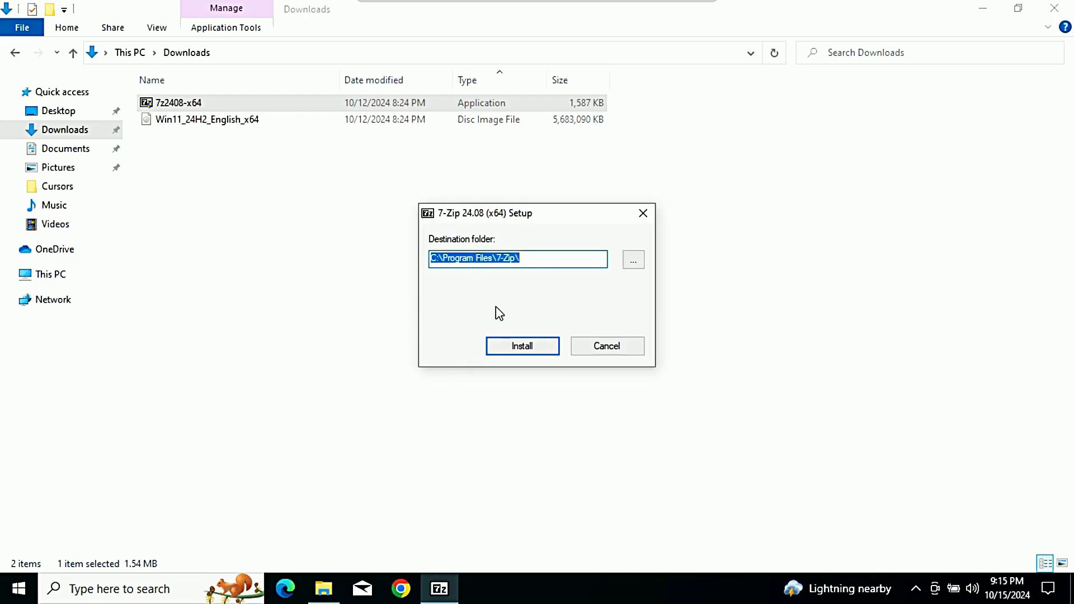
left_click(522, 347)
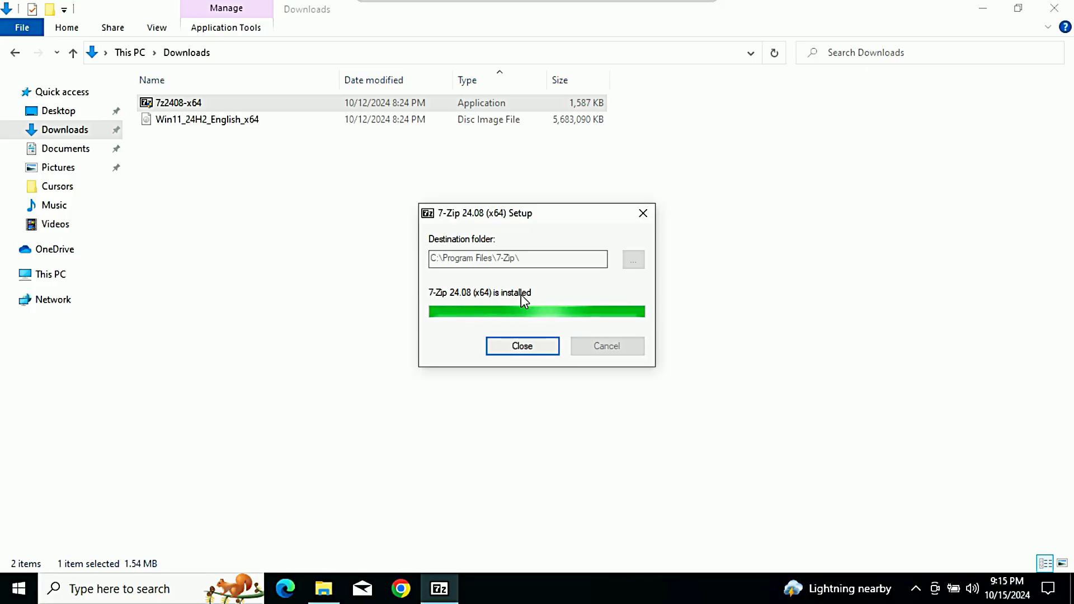
left_click(521, 345)
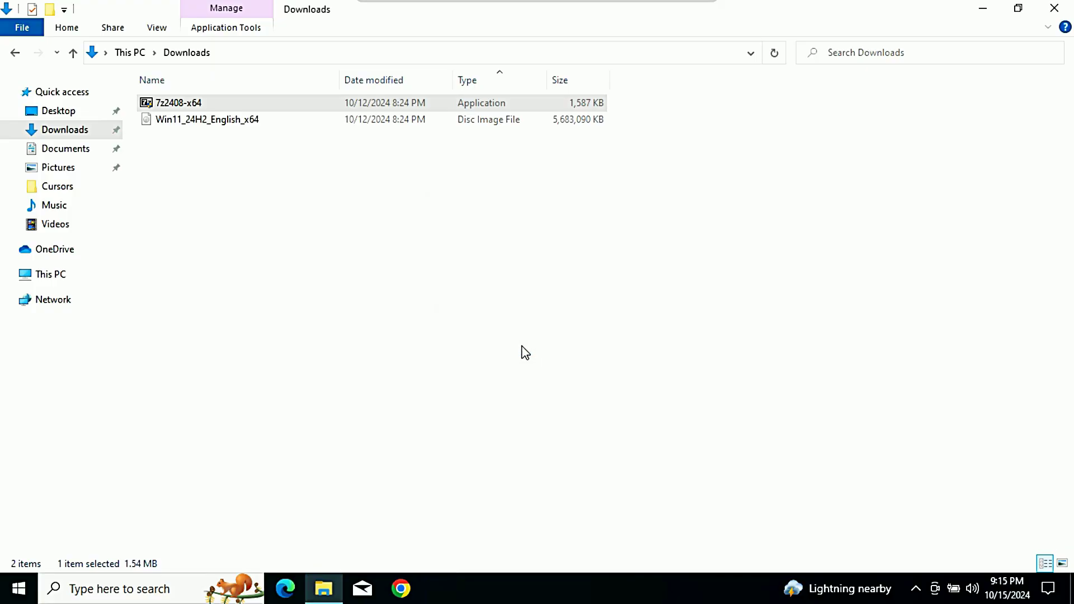
Open the 7-Zip Extract dialog for the Win11_24H2_English_x64 disc image.
right_click(190, 127)
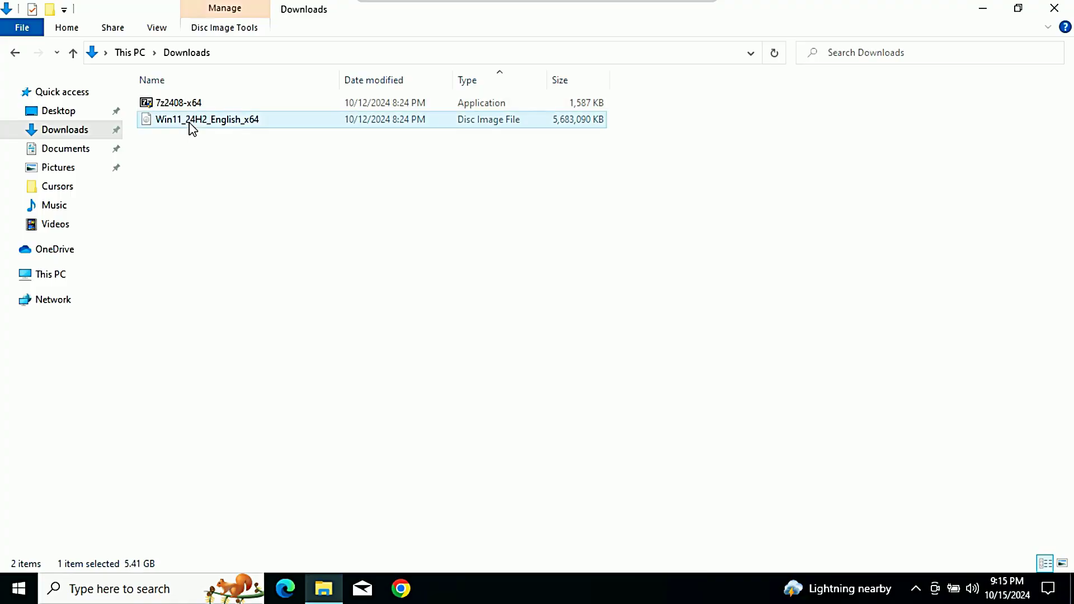
mouse_move(240, 169)
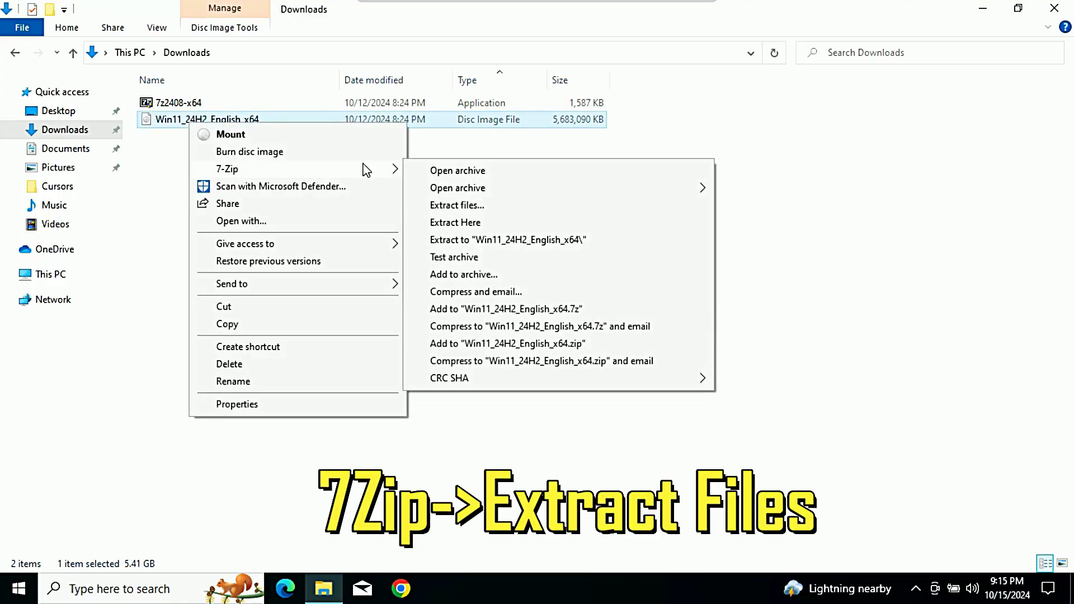
left_click(472, 209)
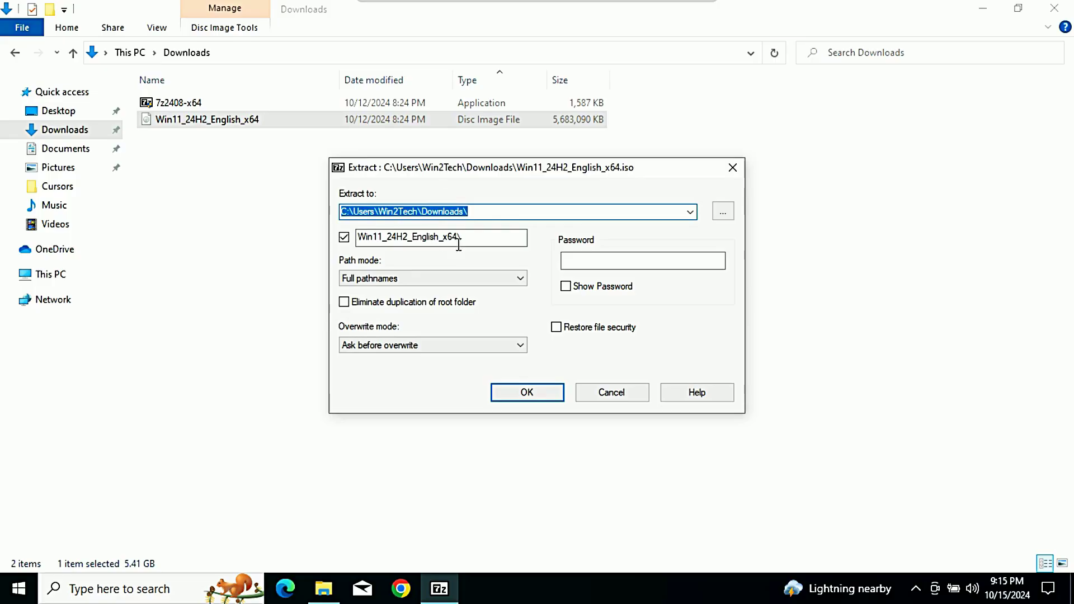
Extract the ISO into a Win11_24H2_English_x64 folder in Downloads, keeping the default path.
left_click(523, 391)
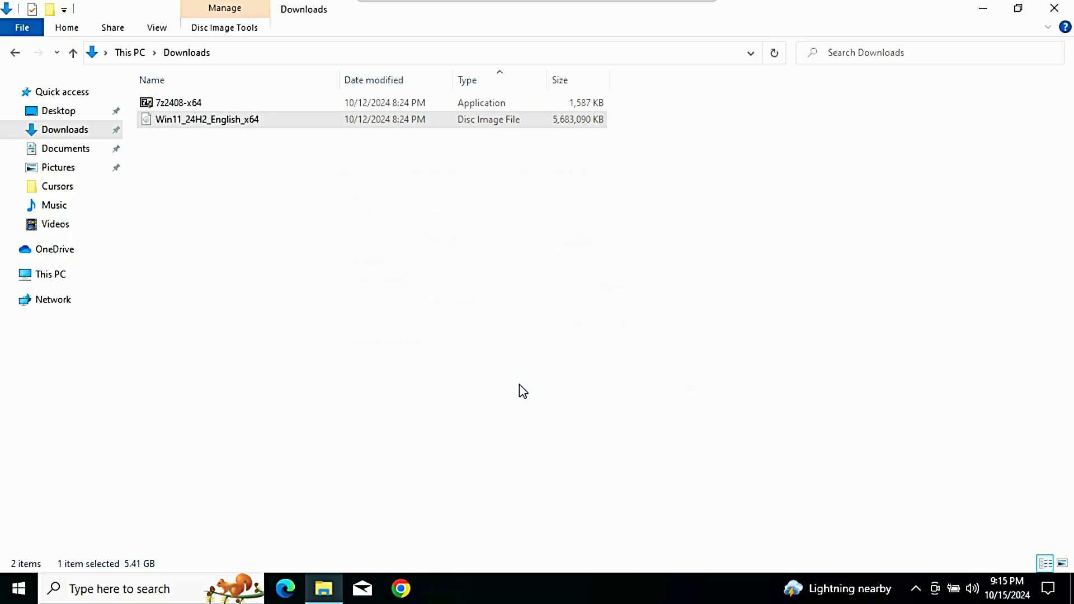
left_click_drag(482, 158, 288, 198)
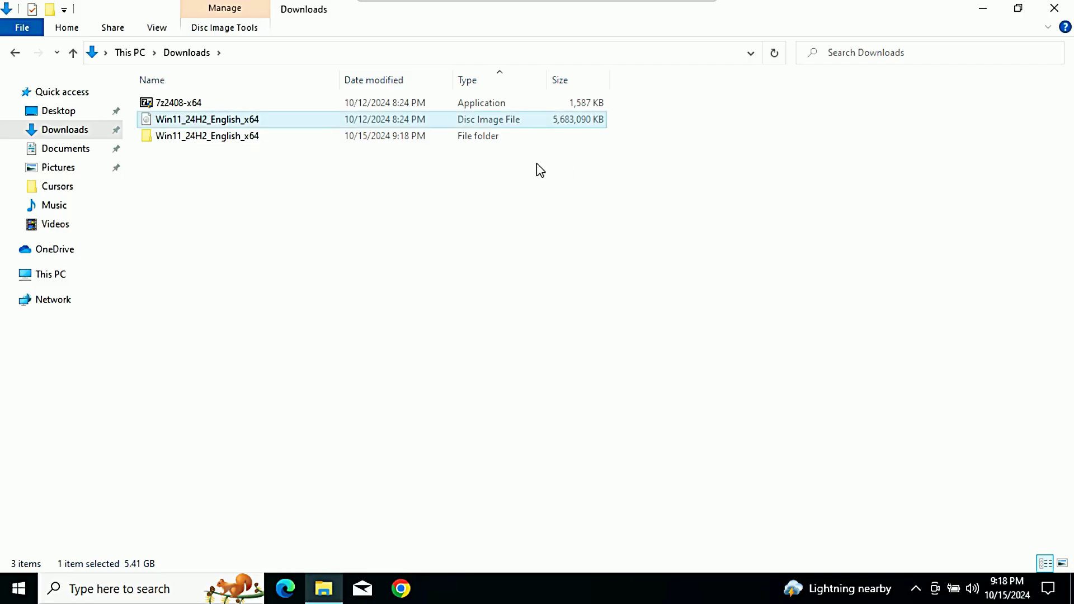
Open the extracted Win11_24H2_English_x64 folder and run its setup as administrator.
double_click(229, 139)
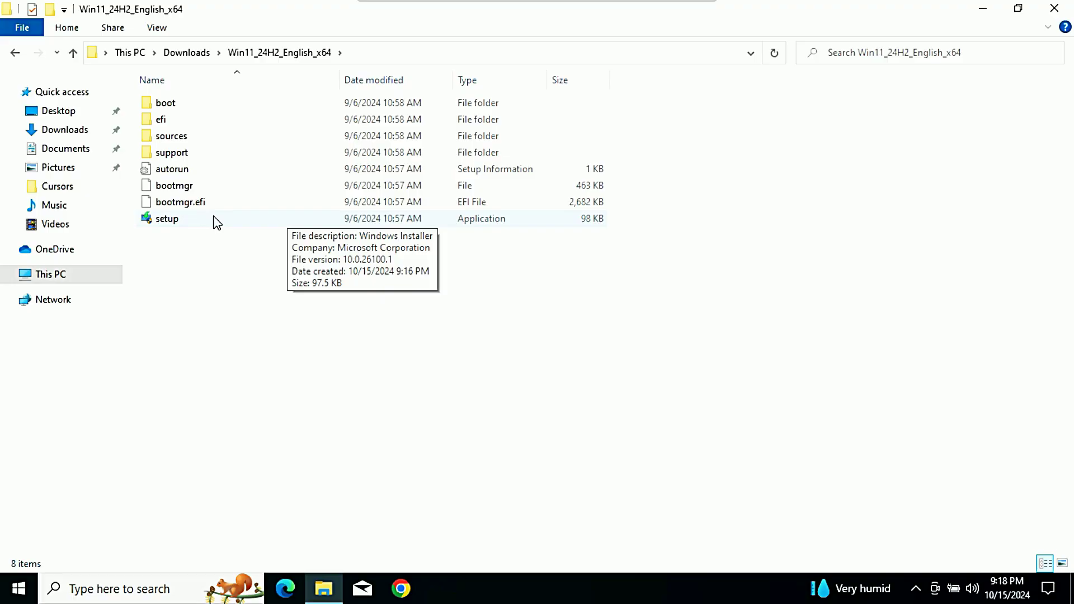
right_click(215, 222)
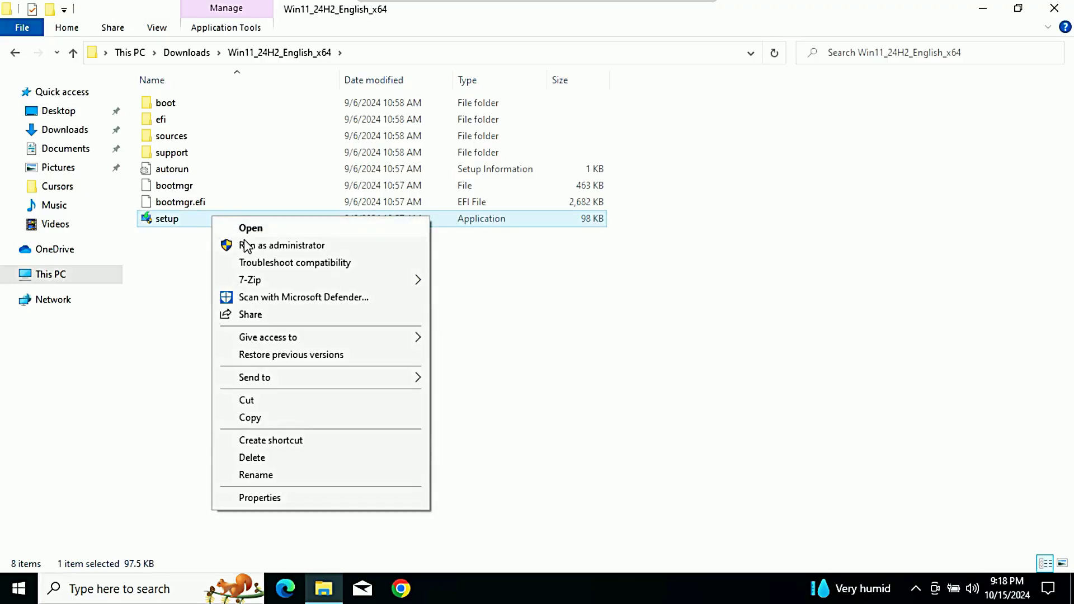
left_click(249, 251)
left_click(482, 400)
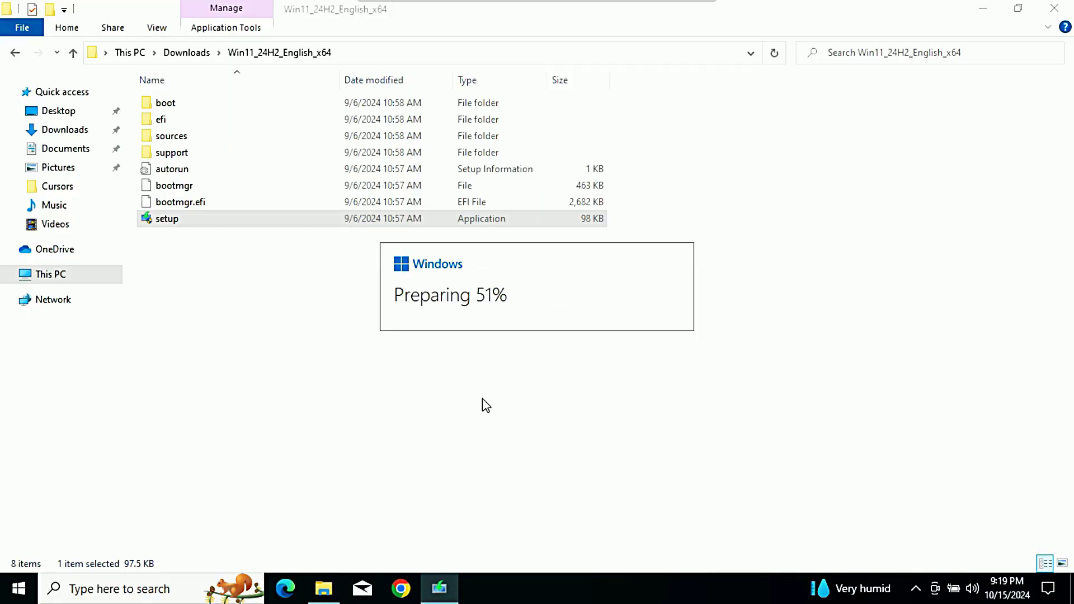
Continue past the first setup page, then cancel after the TPM 2.0 and Secure Boot checks fail.
left_click(742, 472)
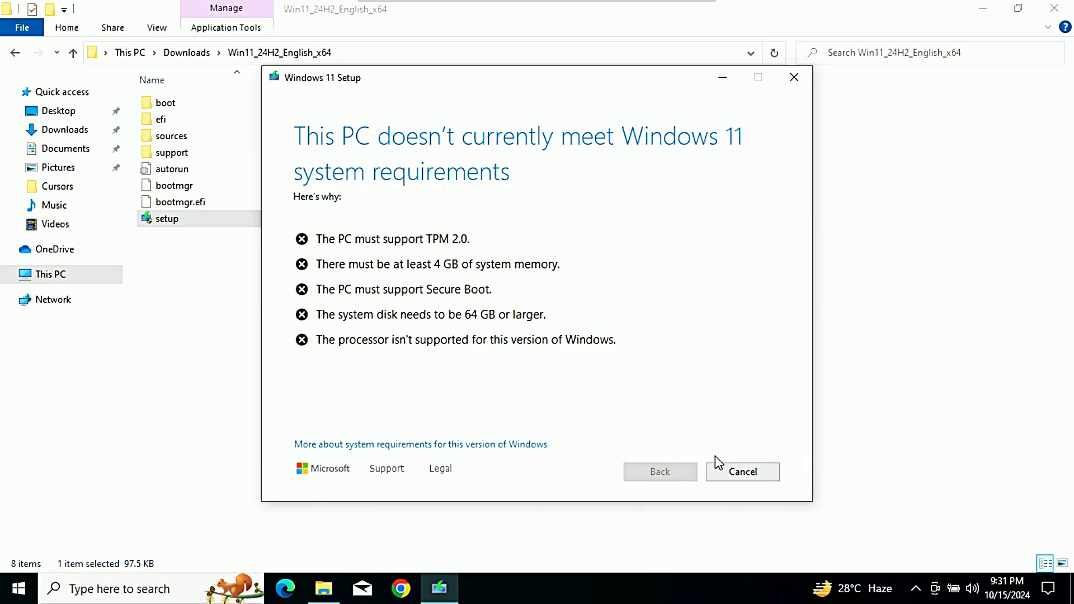
left_click(730, 473)
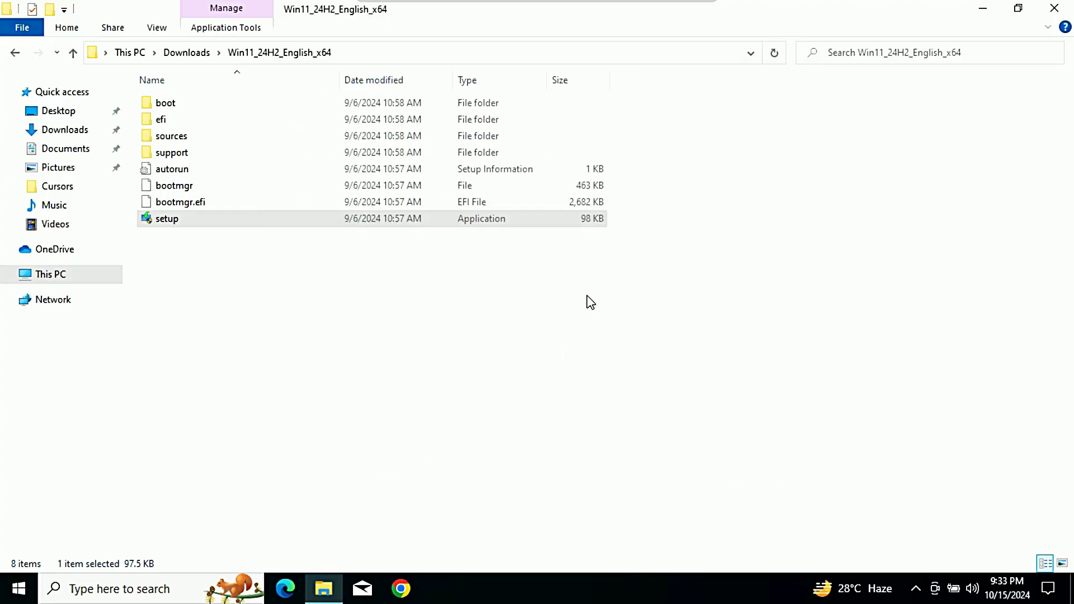
Search for cmd and launch Command Prompt as administrator.
left_click(126, 588)
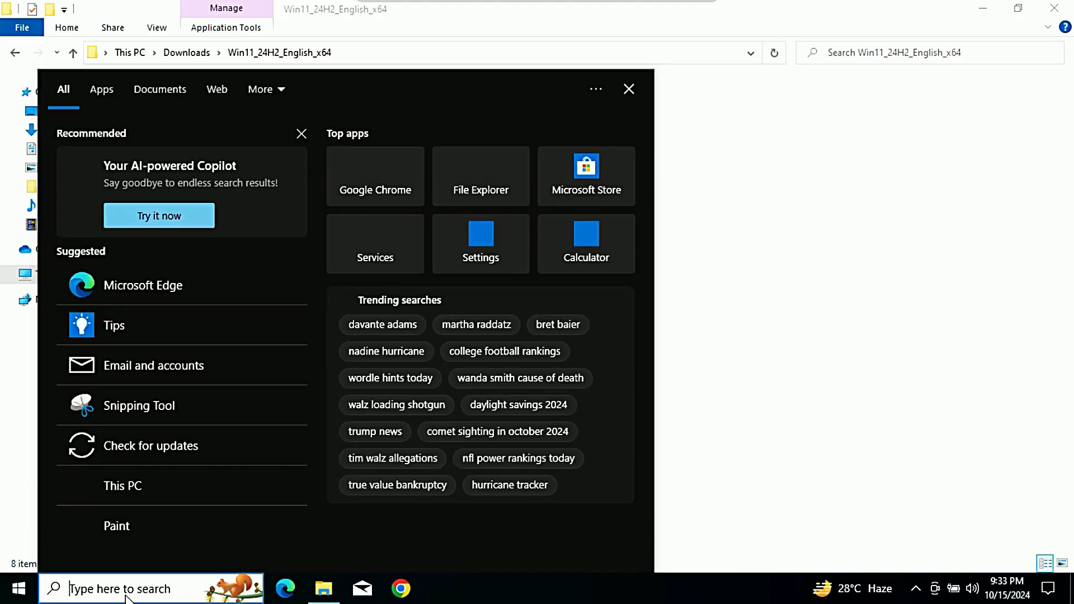
type("cmd")
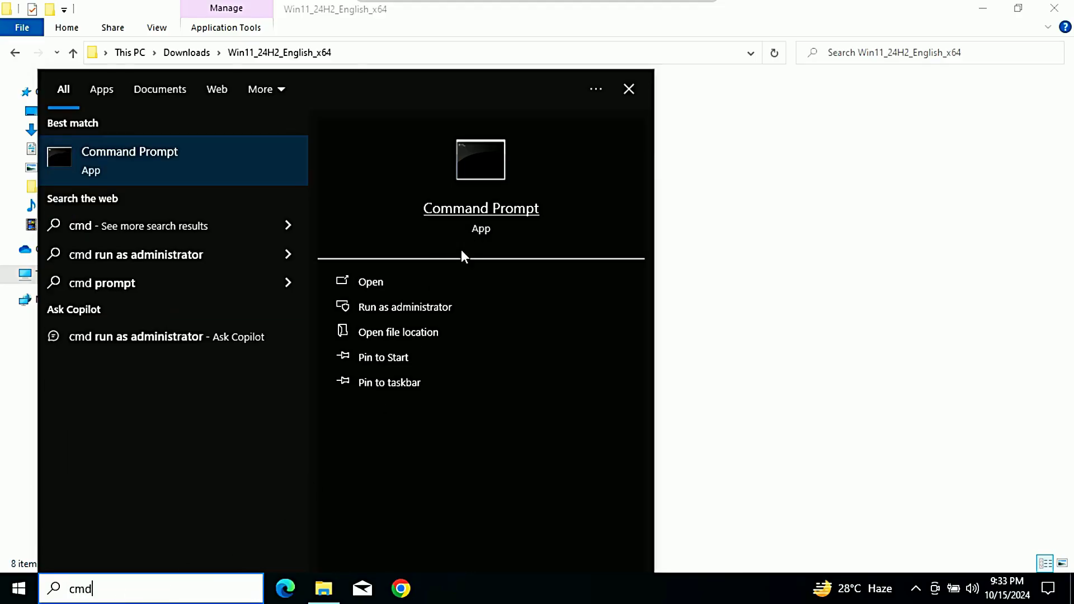
left_click(432, 310)
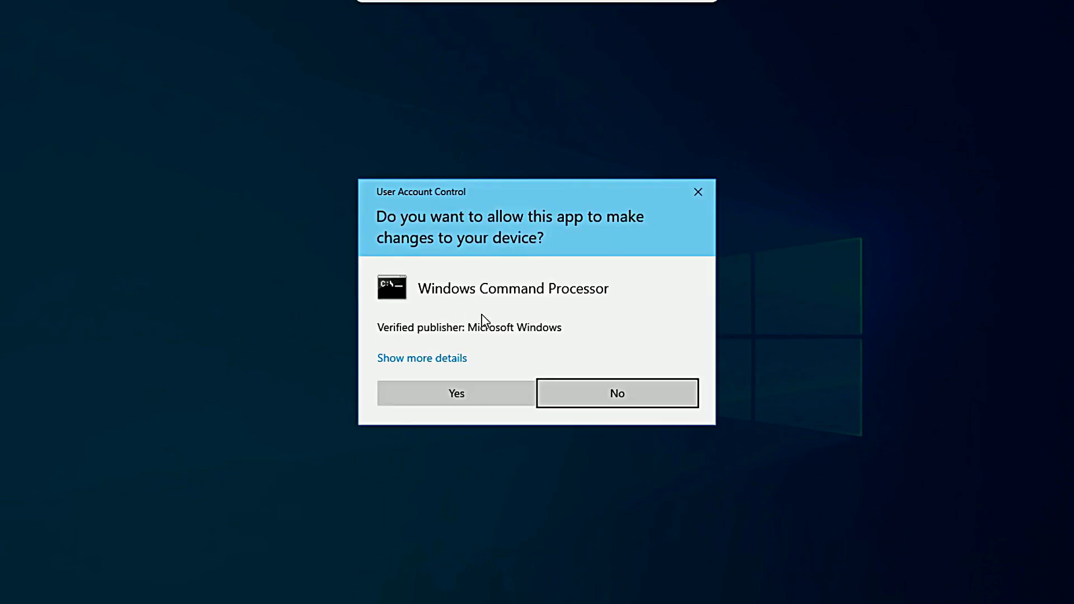
left_click(477, 391)
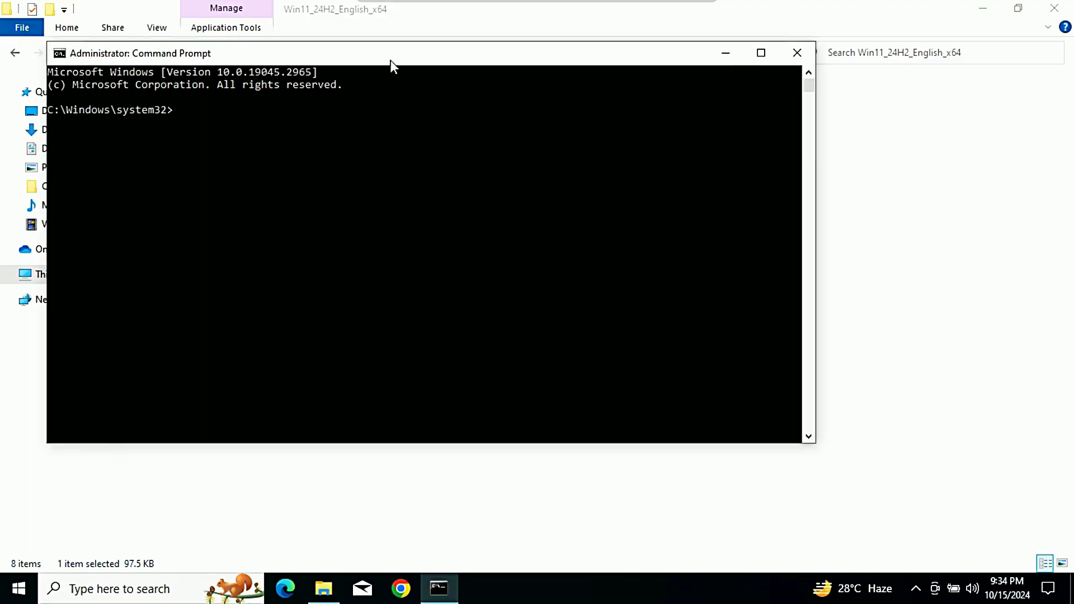
Open the extracted ISO's sources folder and copy its full path from the address bar.
left_click_drag(391, 60, 668, 125)
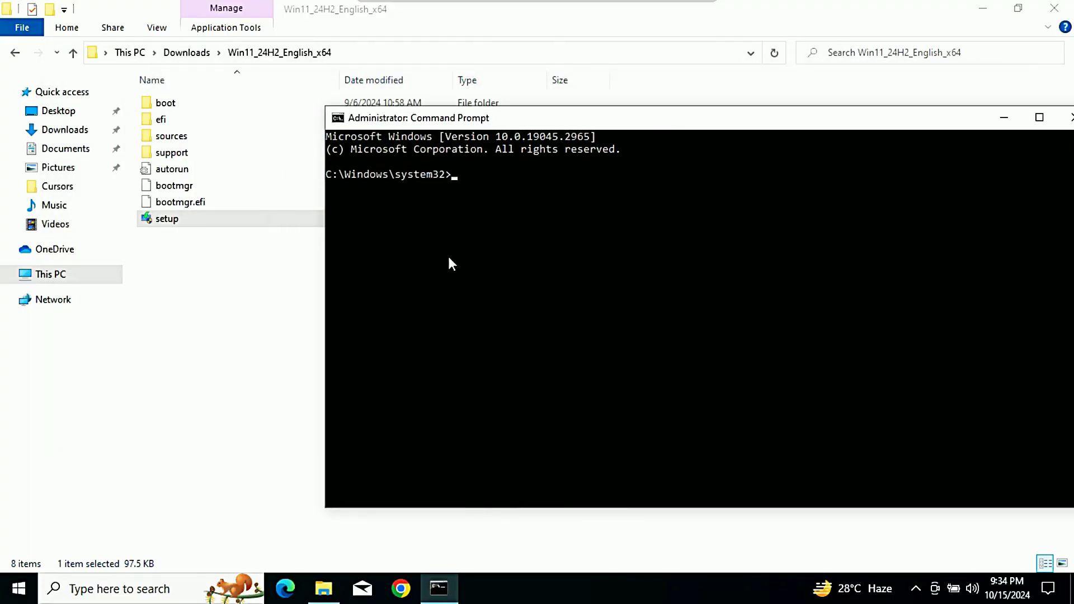
left_click(201, 138)
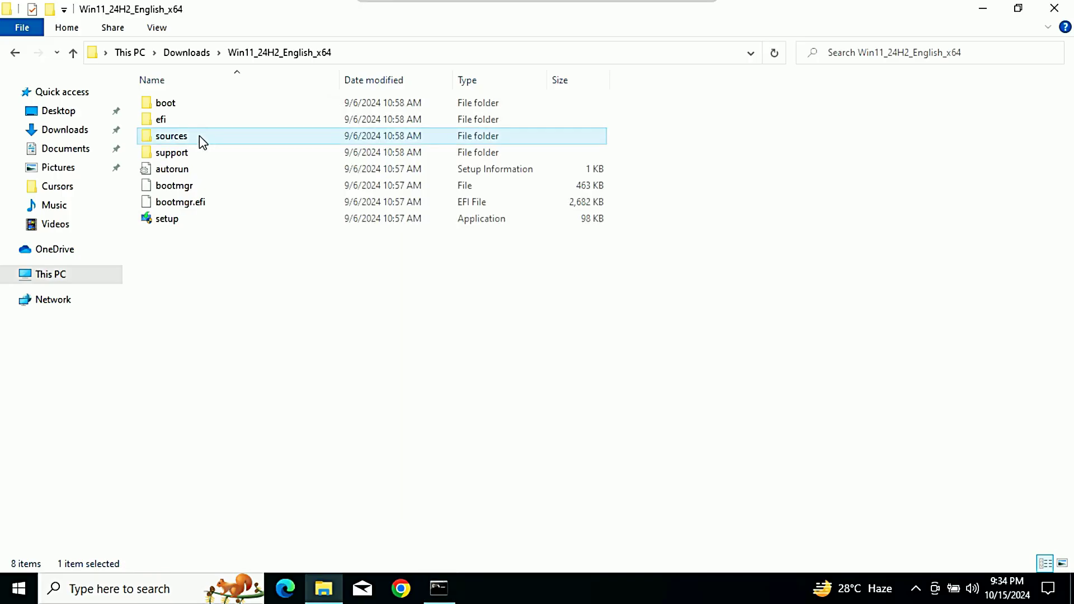
double_click(215, 142)
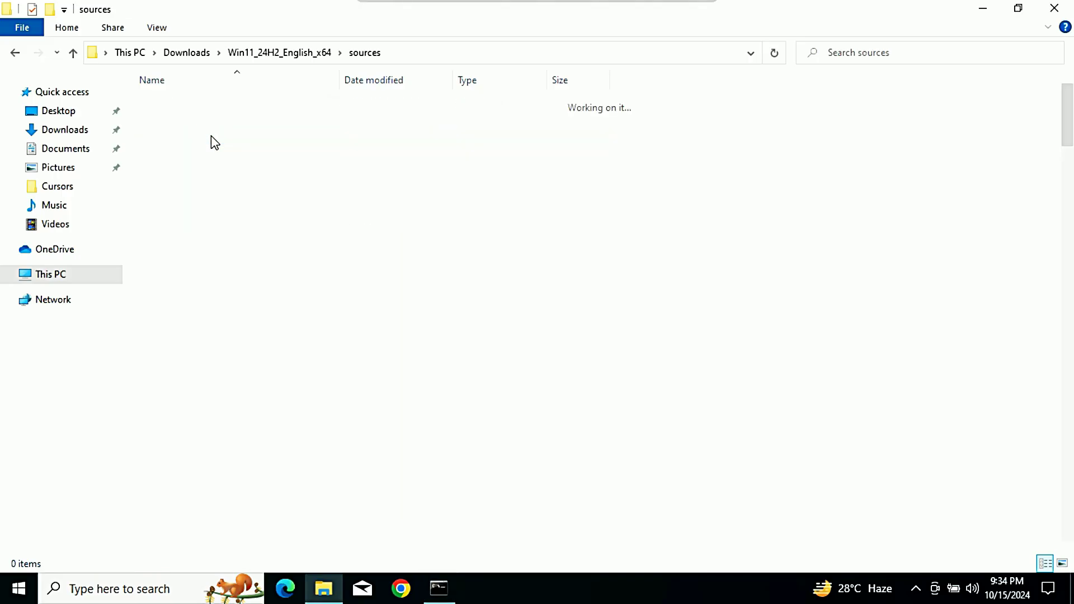
left_click(441, 54)
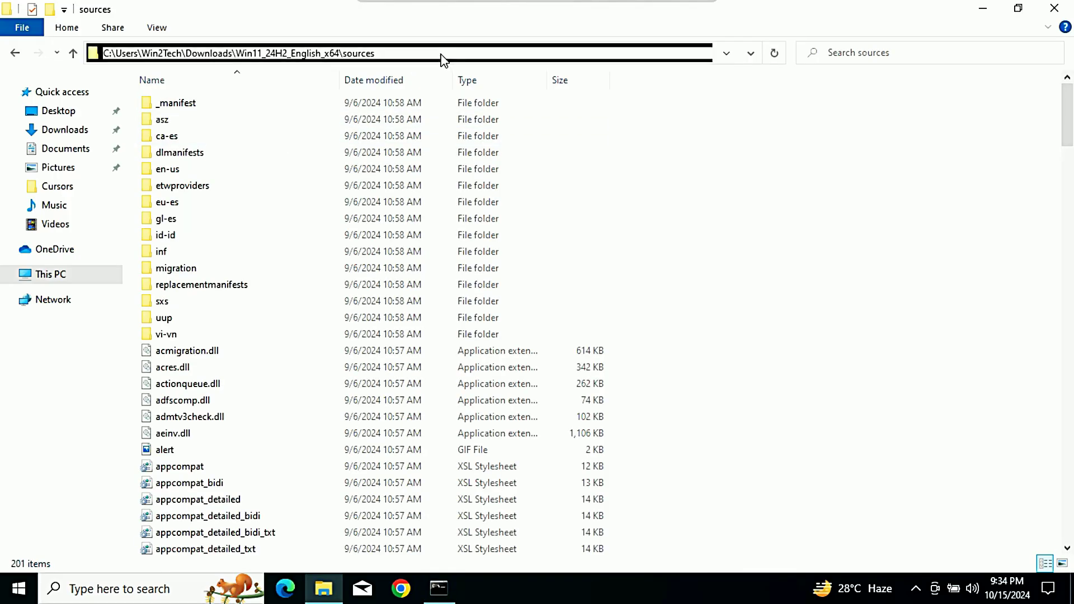
right_click(358, 52)
left_click(406, 102)
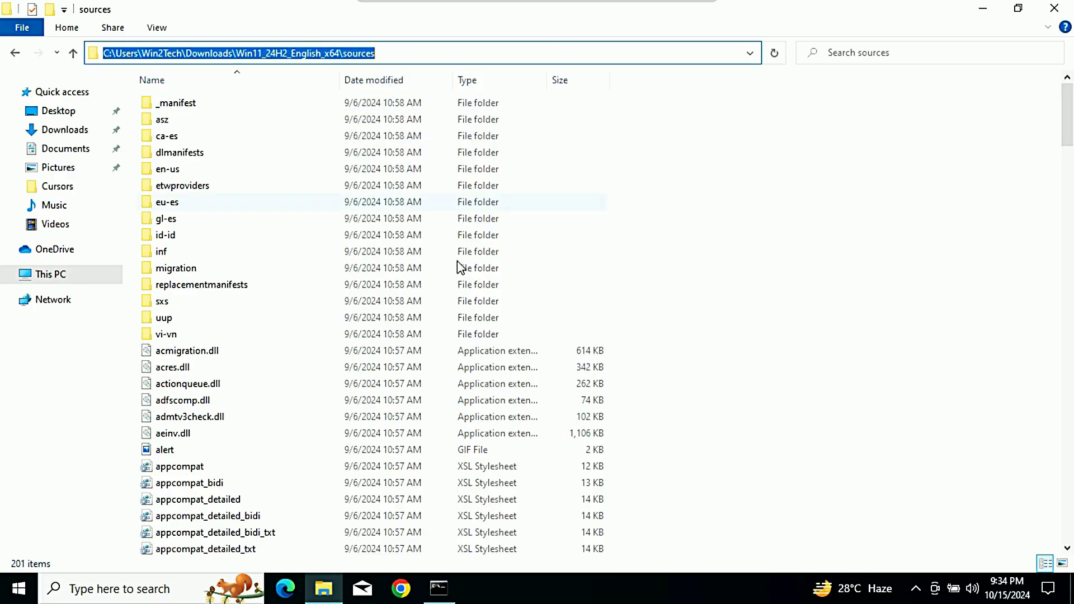
left_click(439, 588)
Change into the pasted sources folder path and run setupprep.exe /product server.
type("c")
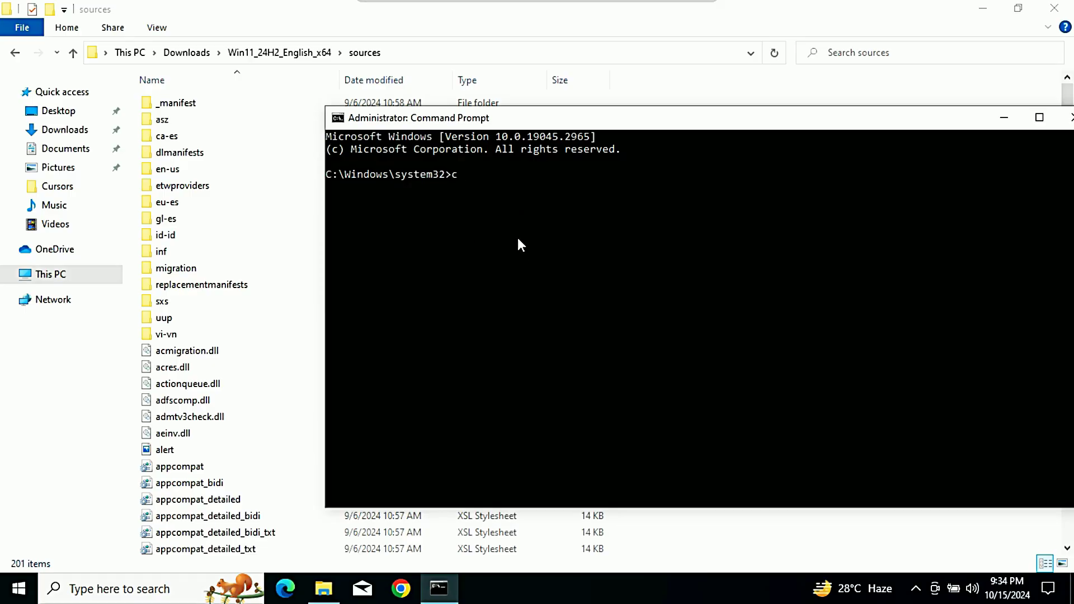
type("d")
key("ctrl+v")
key("Return")
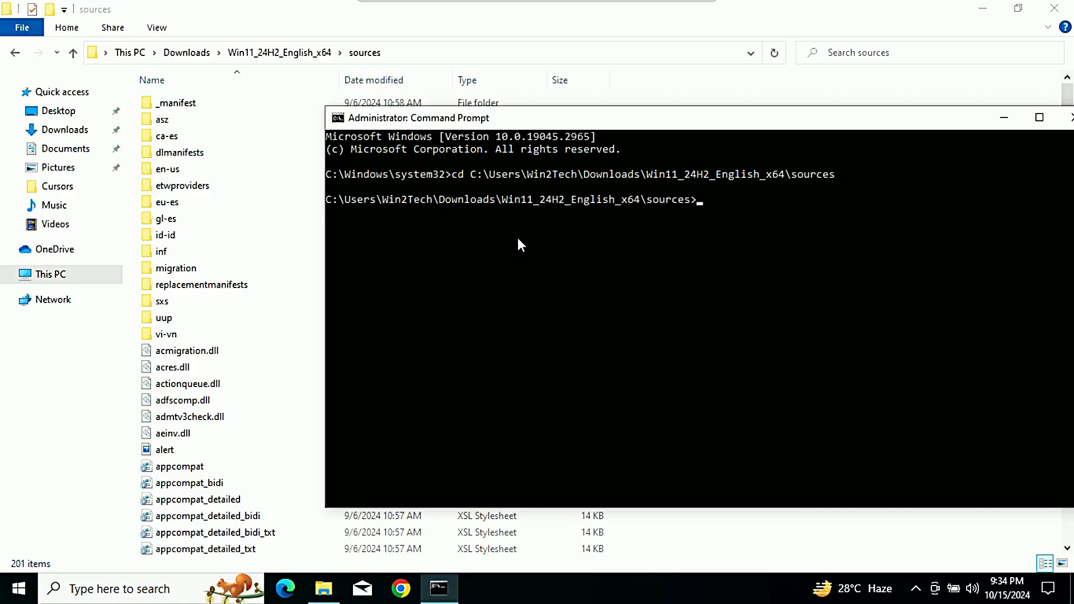
type("setup")
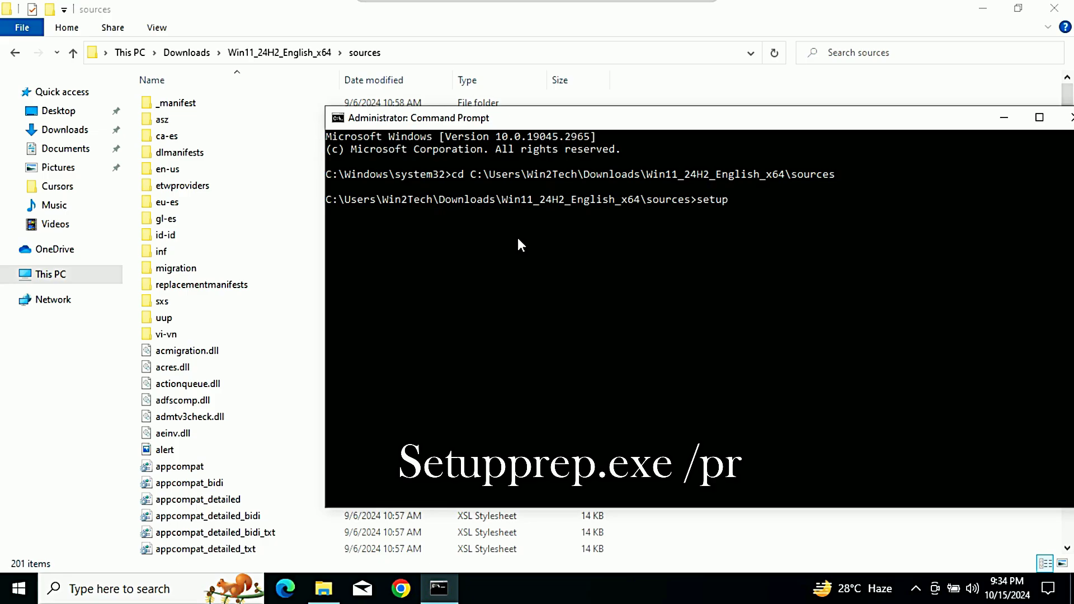
type("prep")
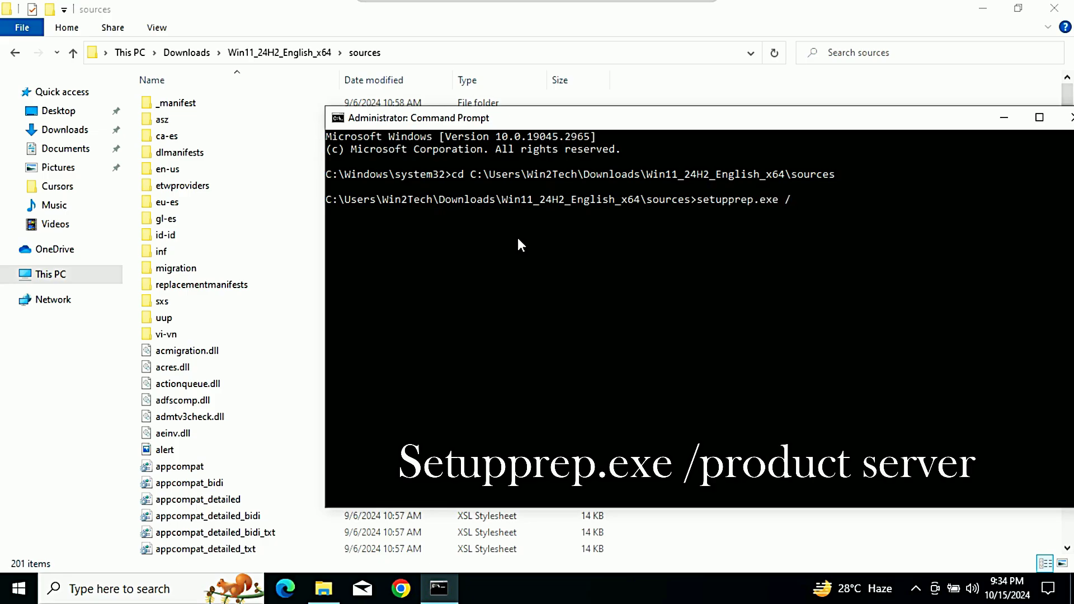
type(".exe /product server")
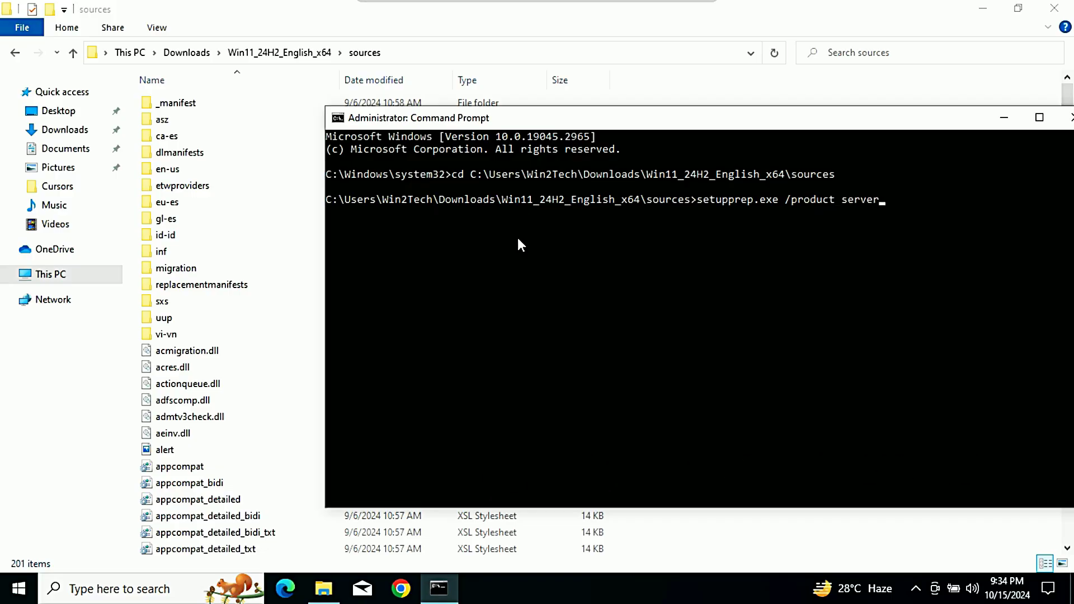
key("Return")
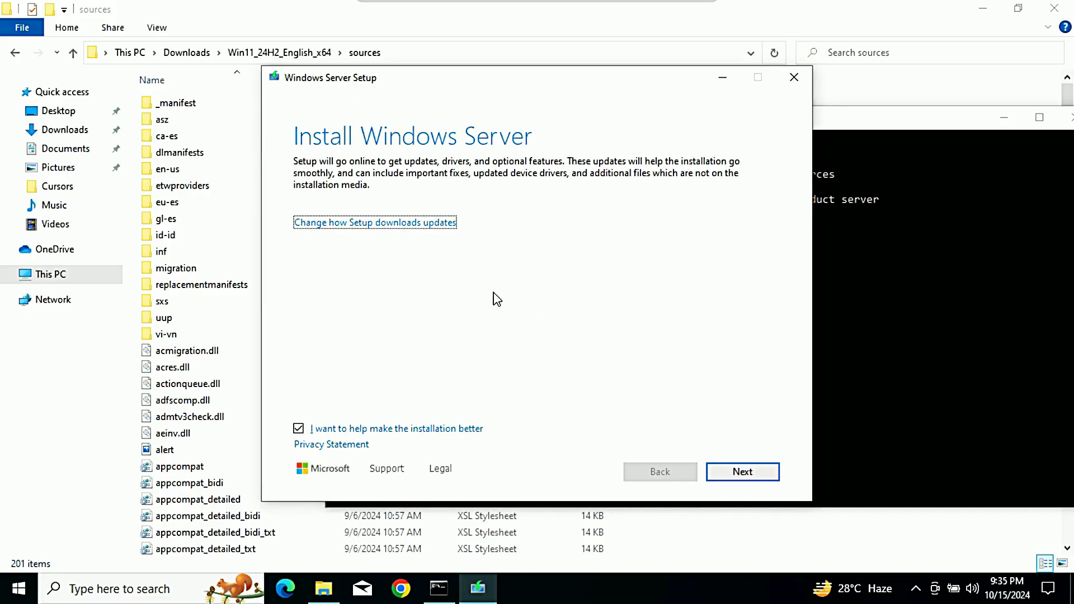
Accept the license terms, keep files, settings and apps, and start the installation.
left_click(750, 478)
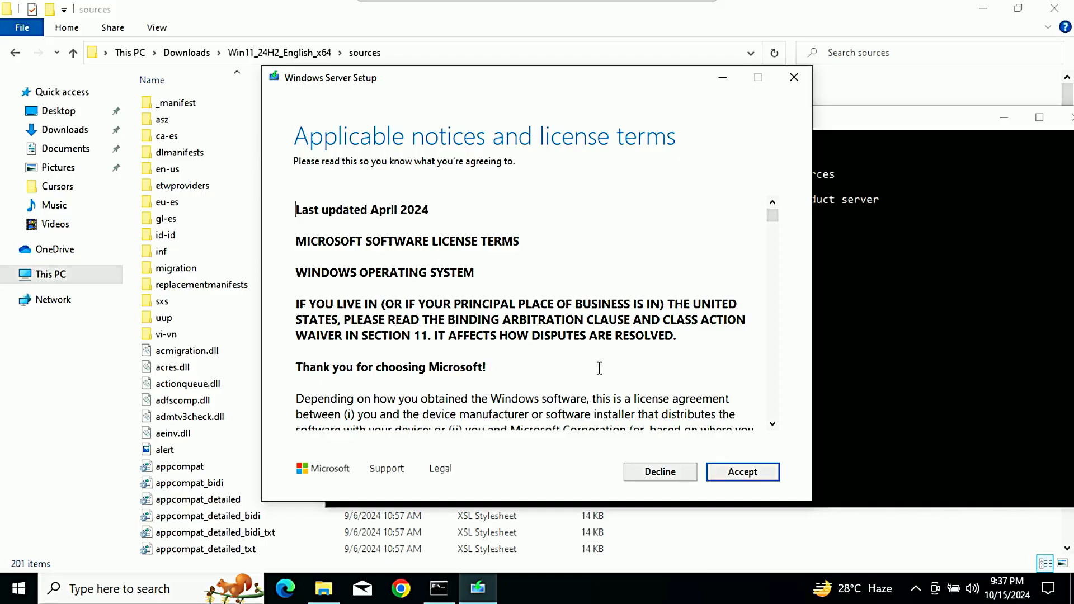
left_click(732, 476)
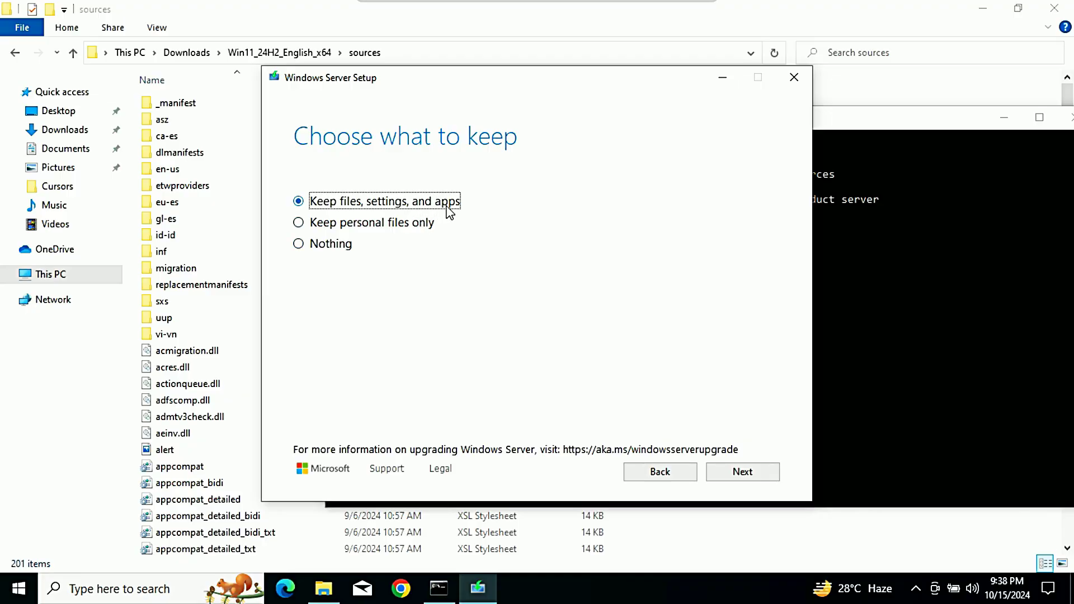
left_click(739, 473)
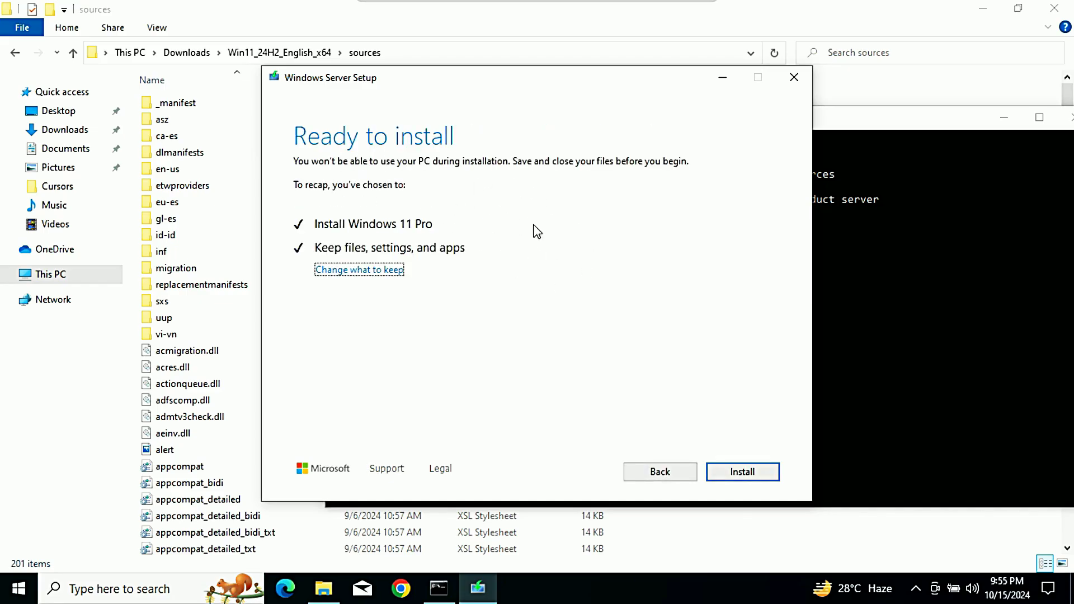
left_click(750, 476)
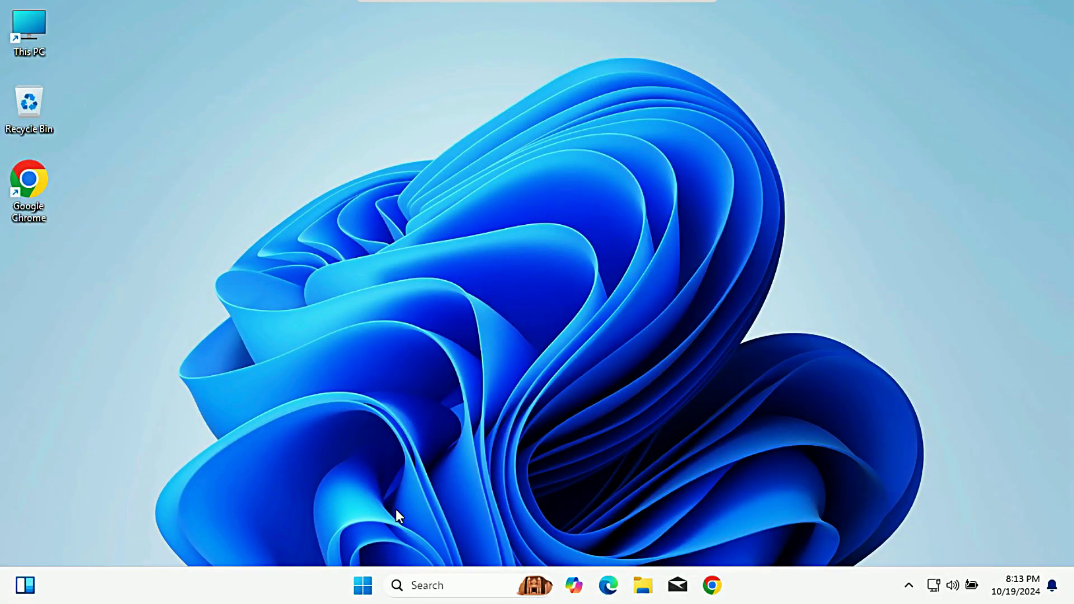
View the new Windows 11 Start menu's pinned apps, then return to the desktop.
left_click(365, 585)
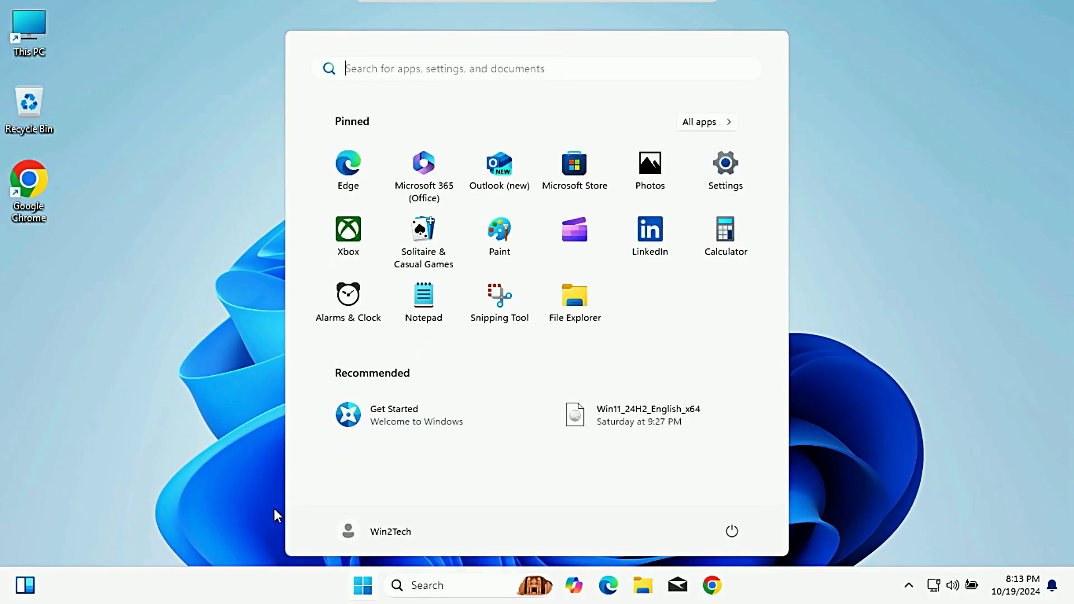
left_click(240, 408)
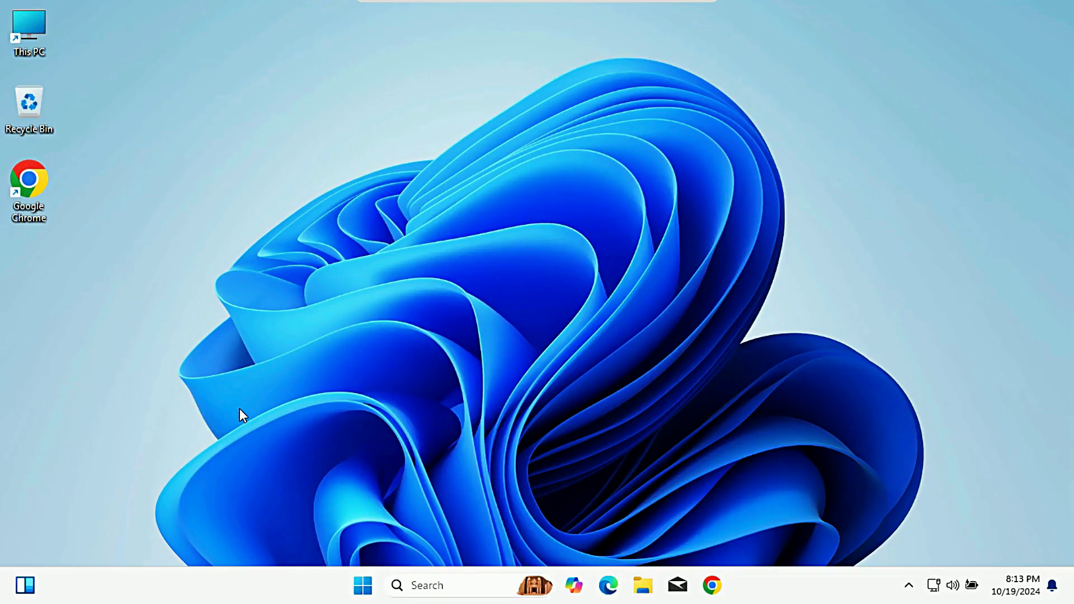